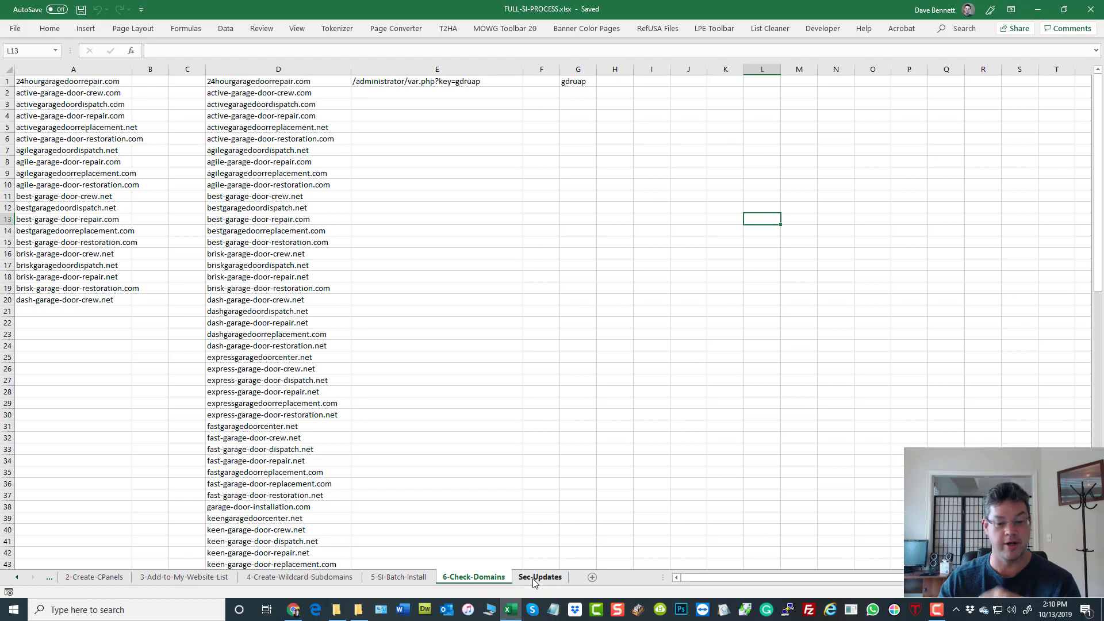
# Step: Open the Sec-Updates sheet and examine the columns for domain, current user password and current security key
pyautogui.click(535, 577)
pyautogui.click(664, 301)
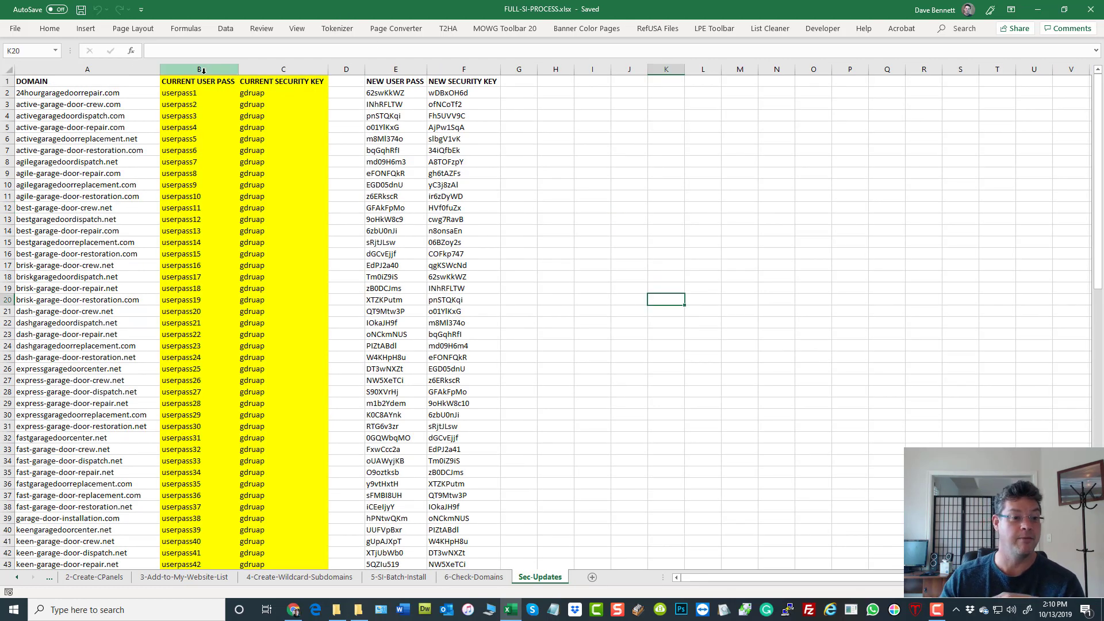
pyautogui.click(231, 69)
pyautogui.click(255, 69)
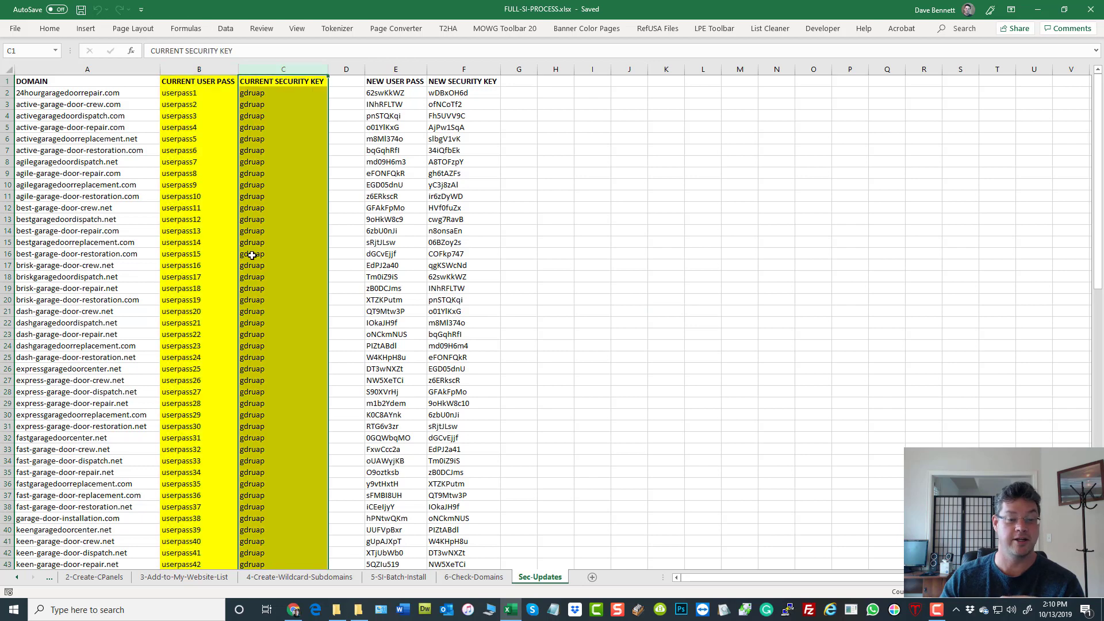
pyautogui.click(50, 69)
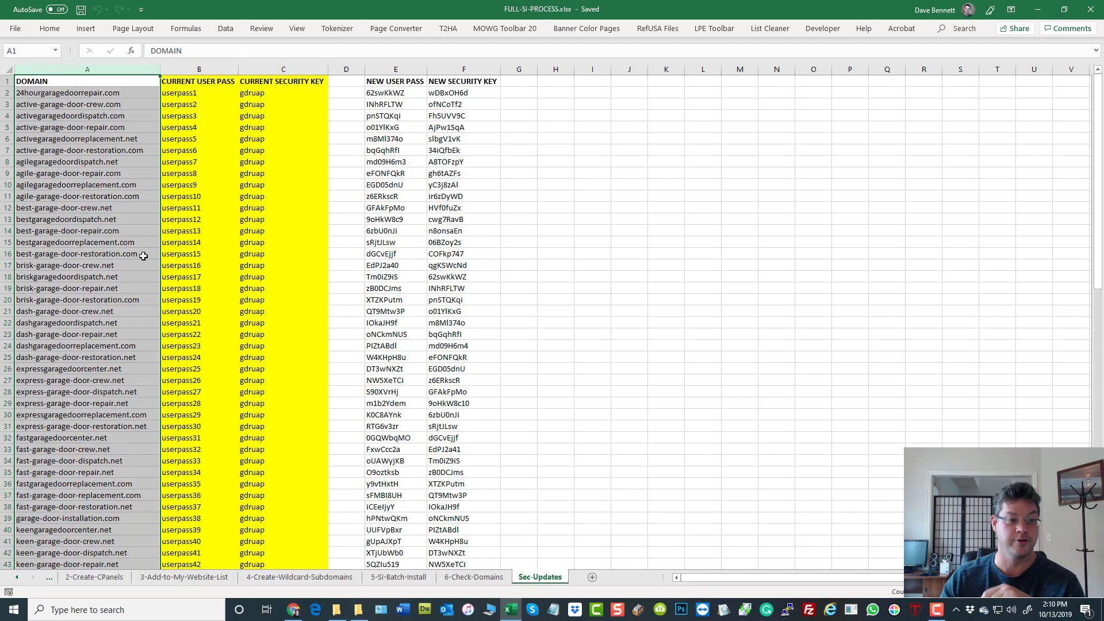
pyautogui.click(202, 92)
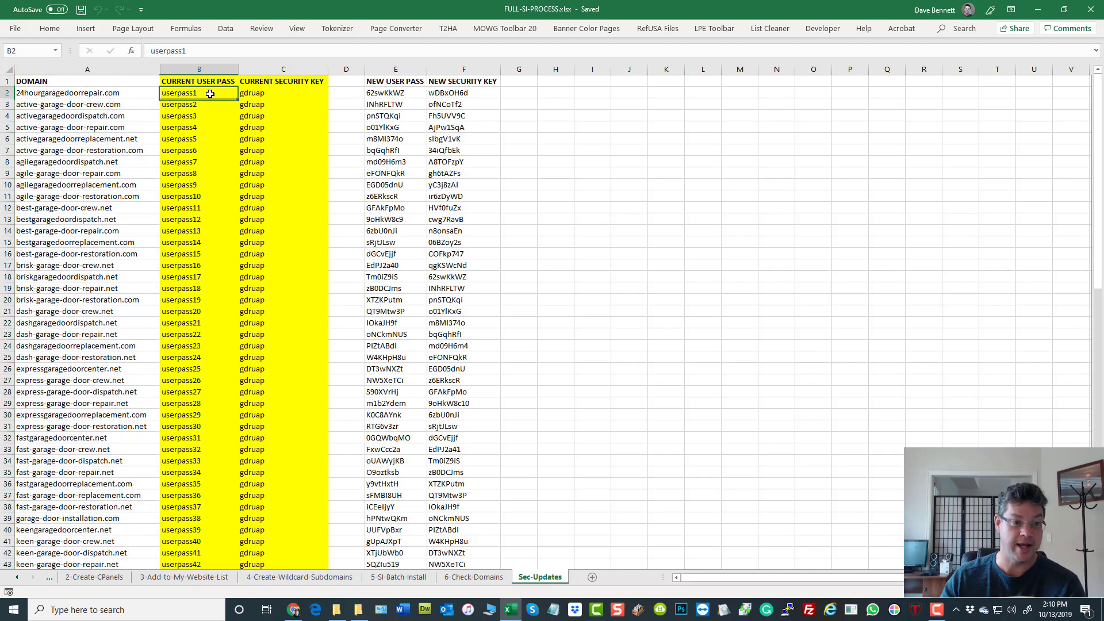
pyautogui.moveTo(202, 93); pyautogui.dragTo(206, 142)
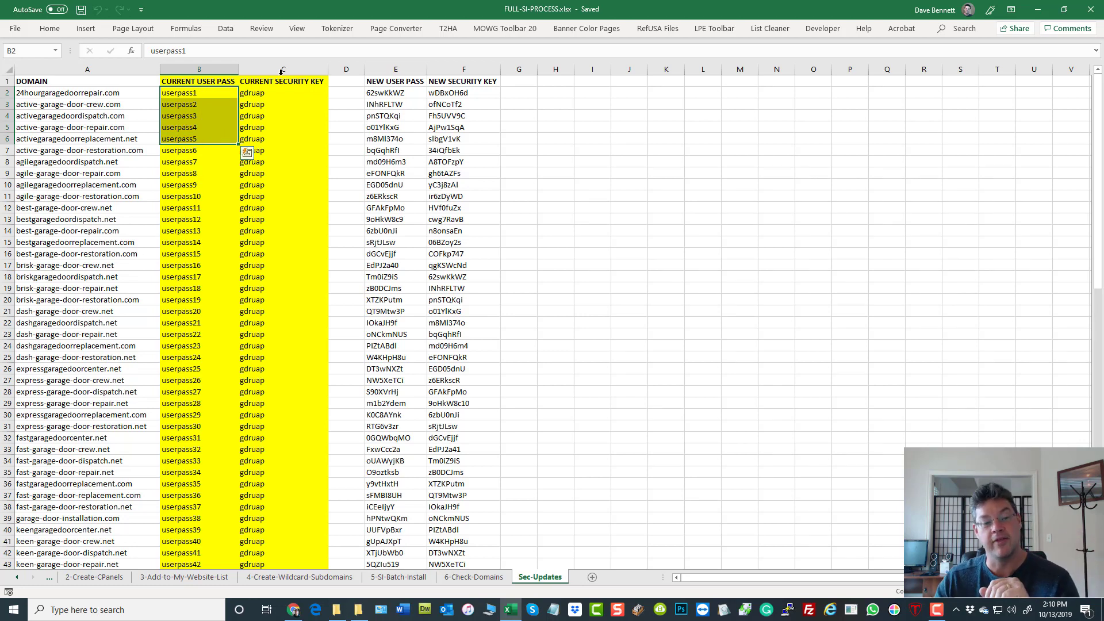
pyautogui.moveTo(271, 95); pyautogui.dragTo(270, 147)
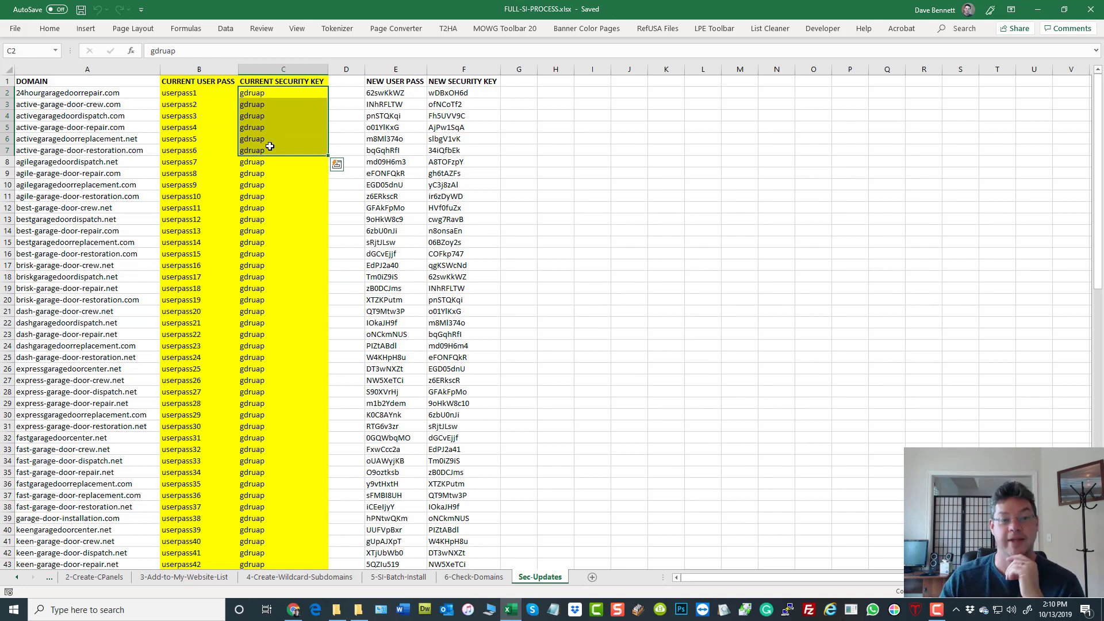
# Step: Examine the new user password and new security key columns on the Sec-Updates sheet
pyautogui.click(647, 138)
pyautogui.click(398, 93)
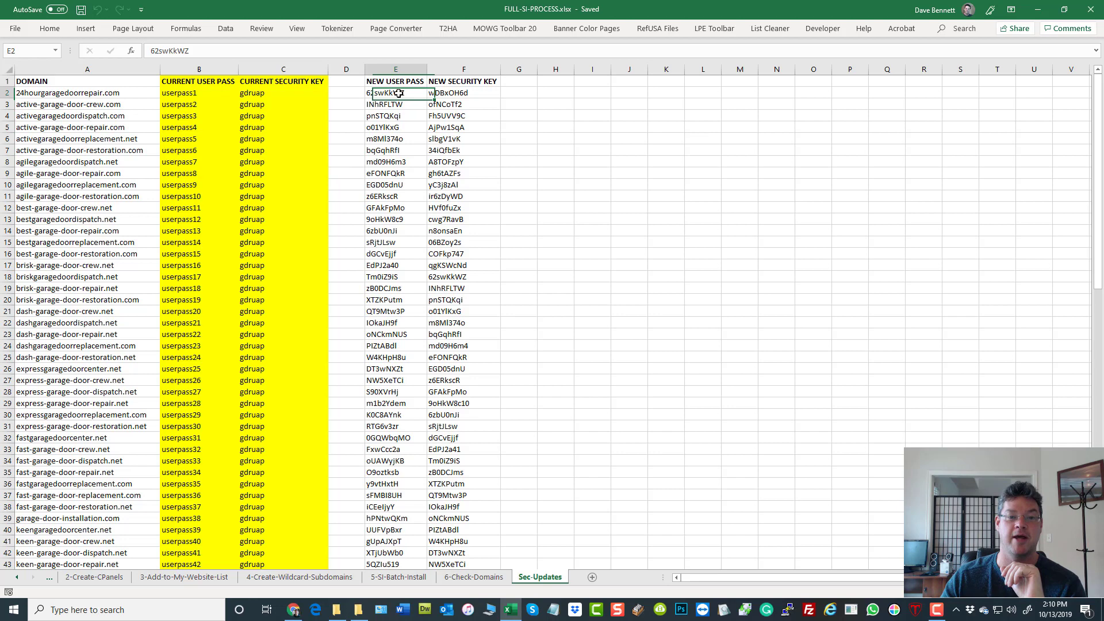
pyautogui.moveTo(398, 94); pyautogui.dragTo(397, 185)
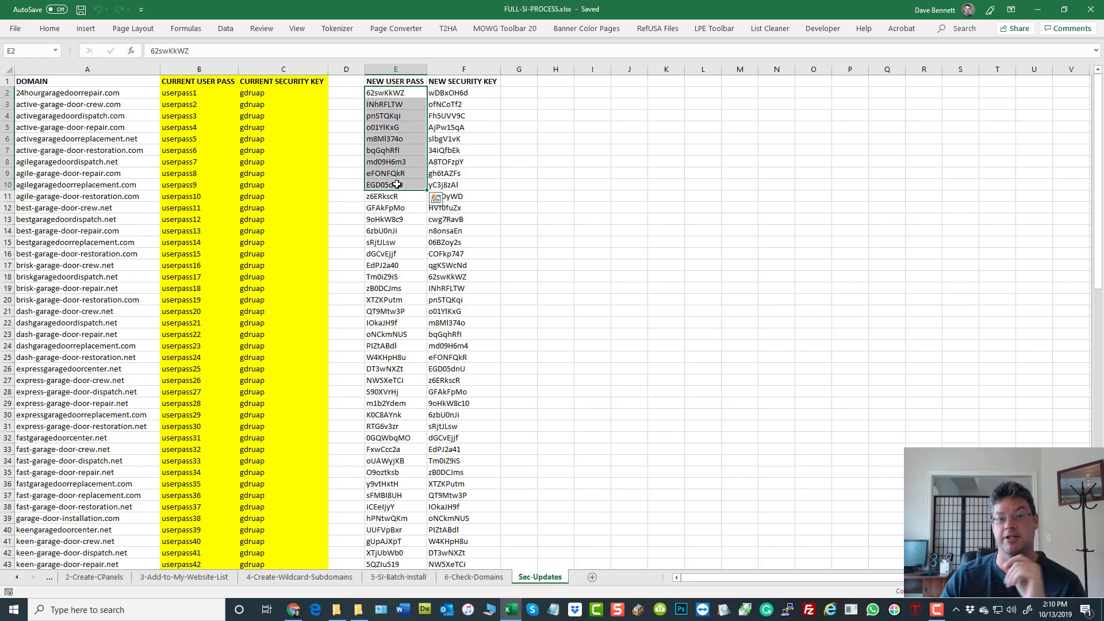
pyautogui.click(555, 151)
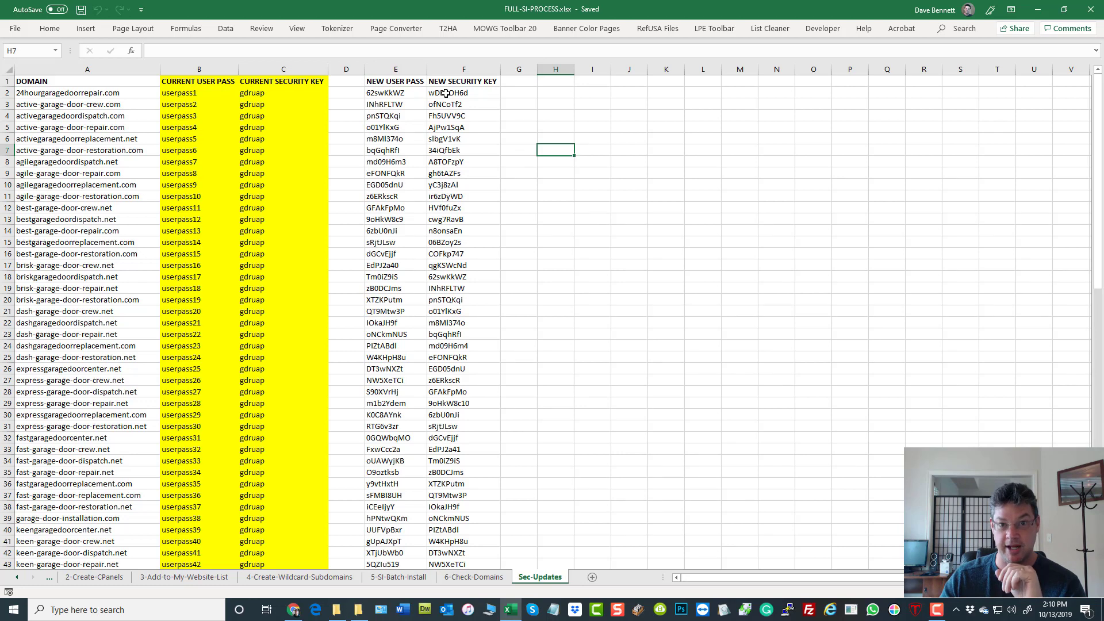
pyautogui.moveTo(446, 93); pyautogui.dragTo(455, 139)
pyautogui.click(662, 127)
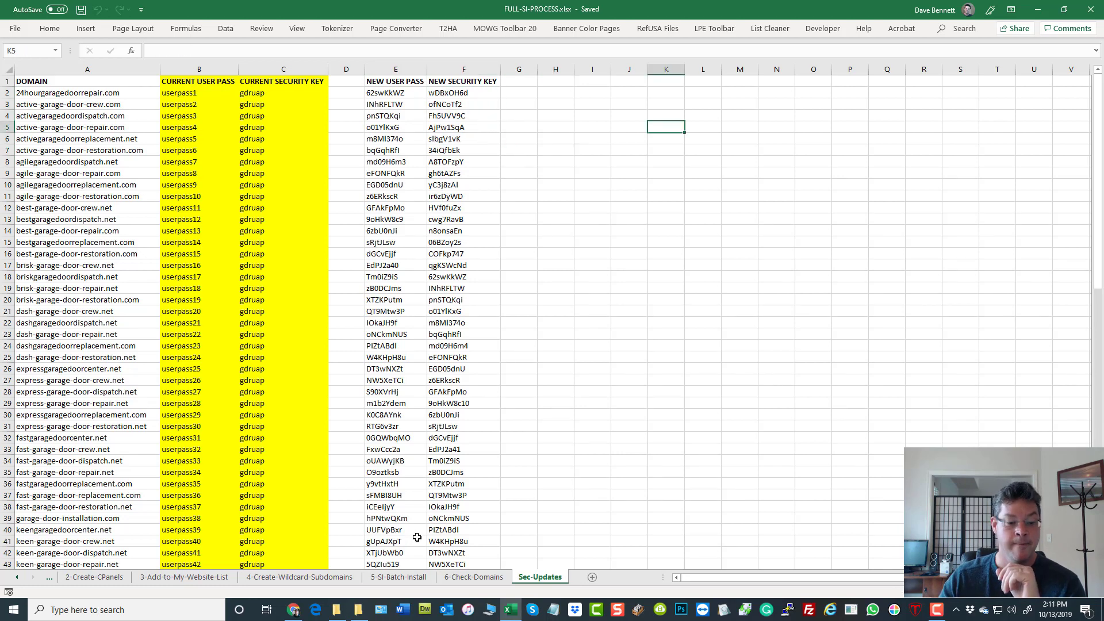
pyautogui.moveTo(396, 70); pyautogui.dragTo(454, 68)
pyautogui.click(455, 68)
pyautogui.click(712, 154)
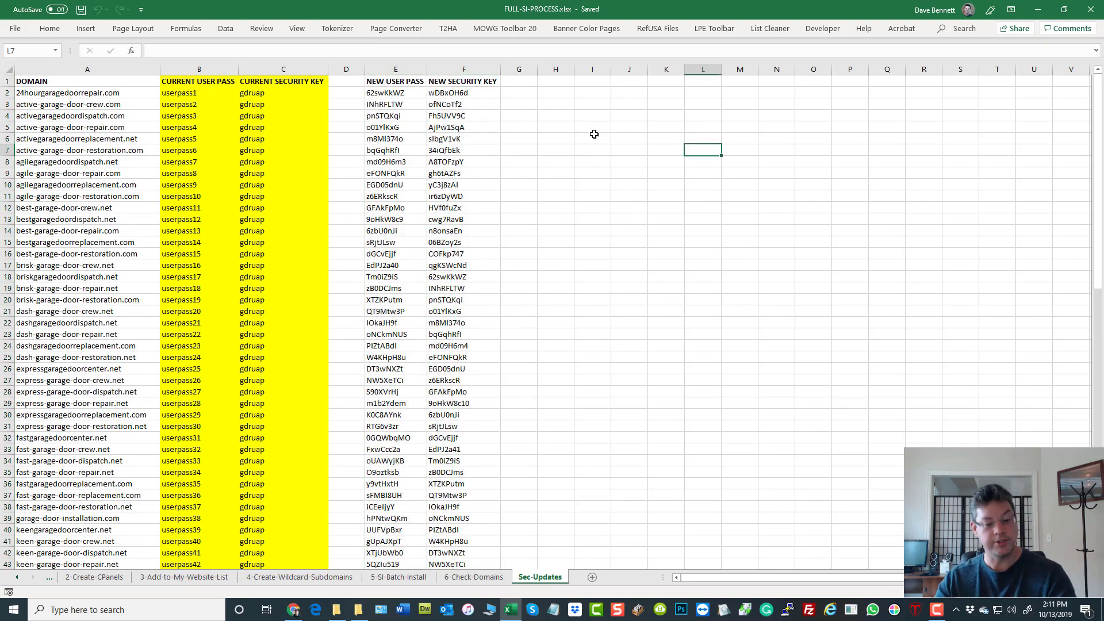
# Step: Copy the domain from cell A2, switch to Chrome and load 24hourgaragedoorrepair.com/administrator
pyautogui.click(100, 94)
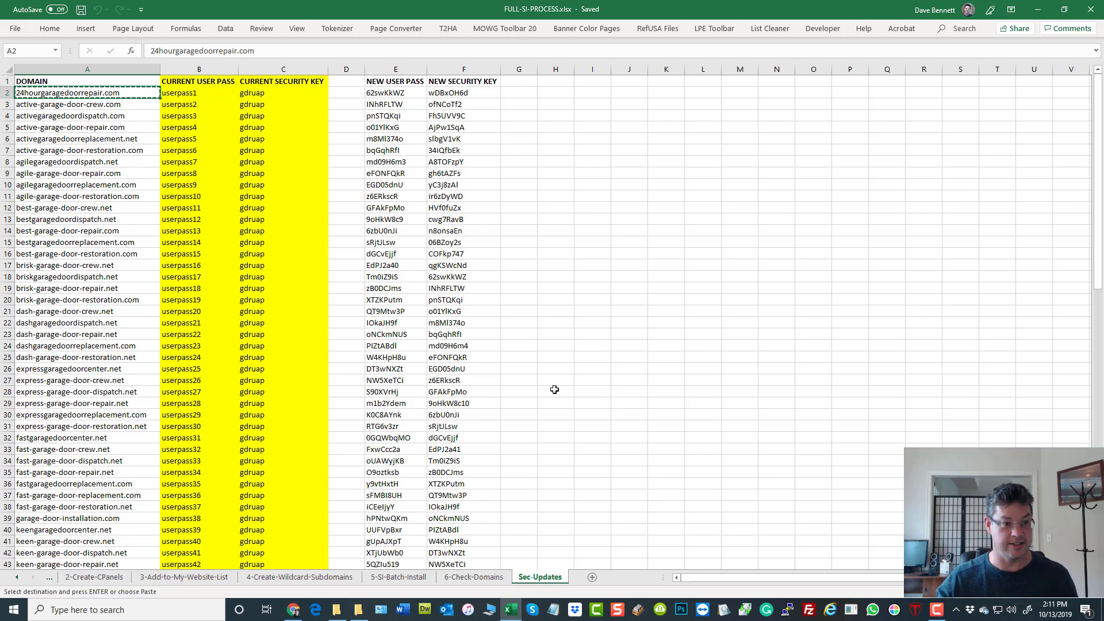
pyautogui.click(299, 612)
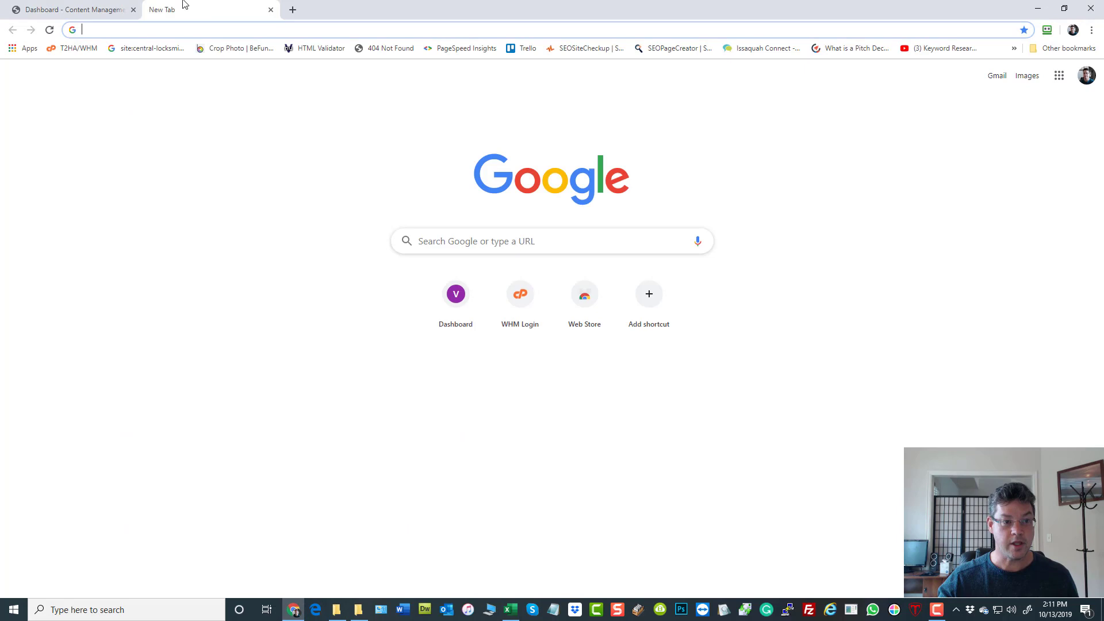
pyautogui.write('24hourgaragedoorrepair.com')
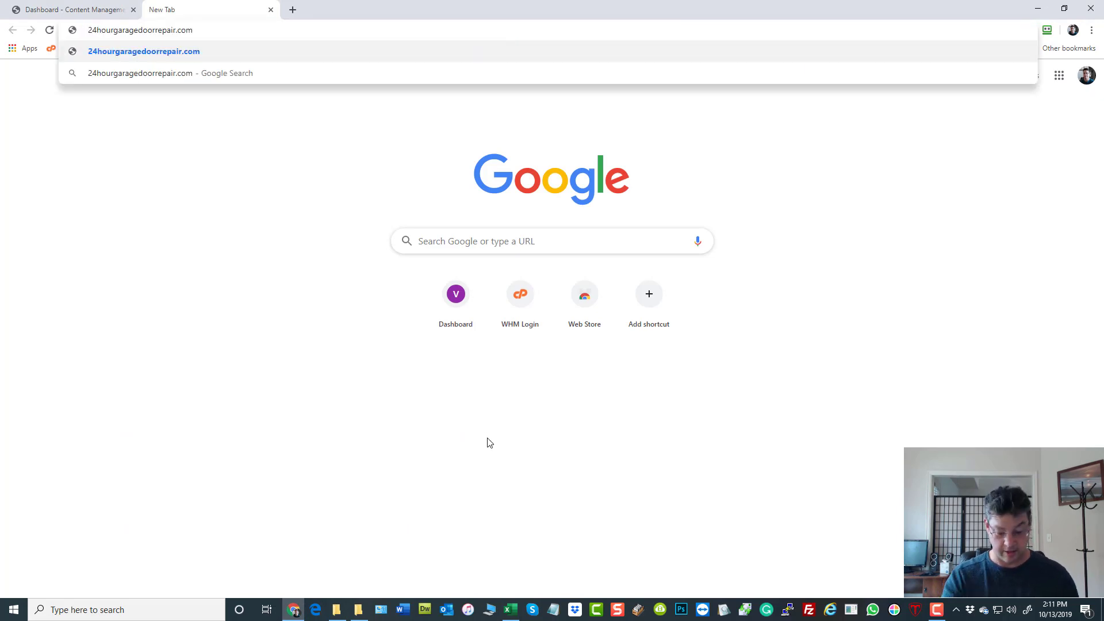
pyautogui.write('/administra')
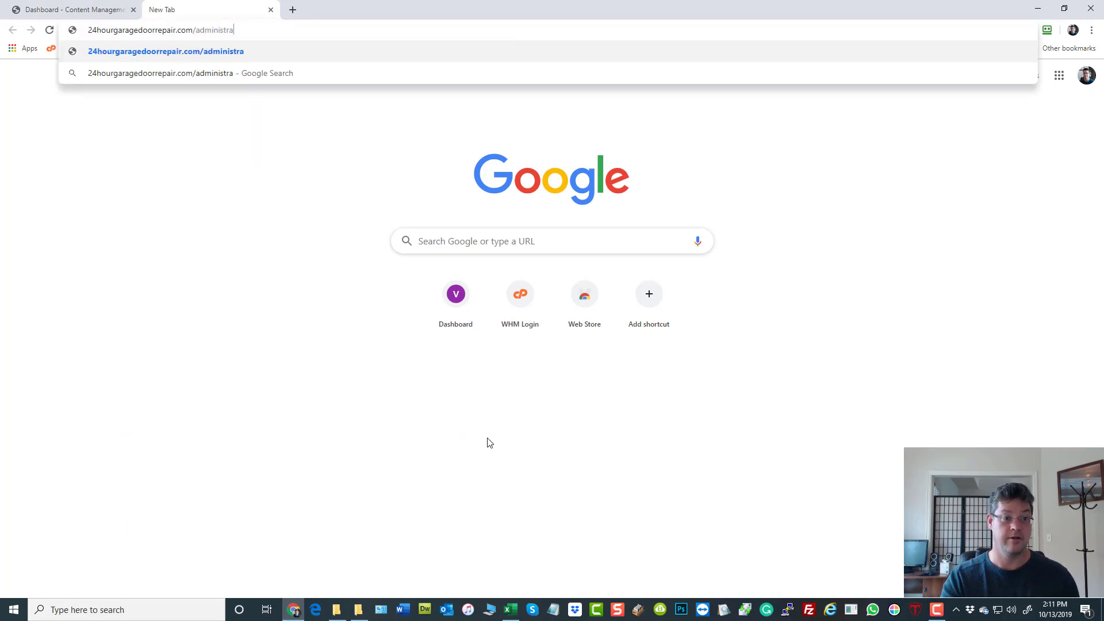
pyautogui.write('tor')
pyautogui.press('Return')
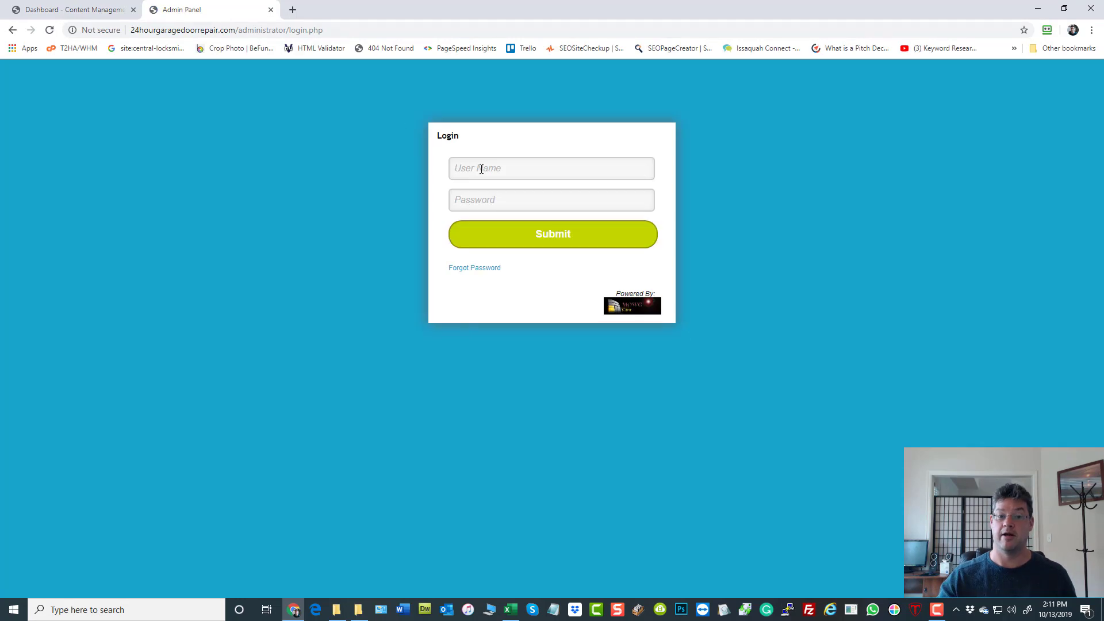
# Step: Log in to the site's admin panel as admin, using the current user password copied from cell B2 of the Excel sheet
pyautogui.click(482, 169)
pyautogui.write('admin')
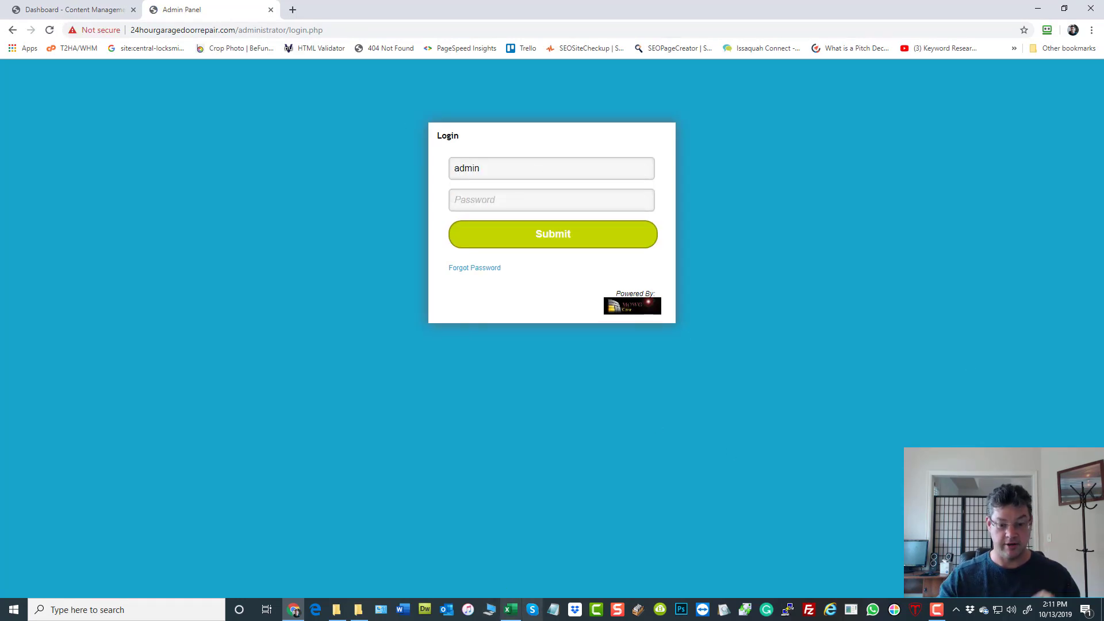
pyautogui.click(511, 610)
pyautogui.click(180, 95)
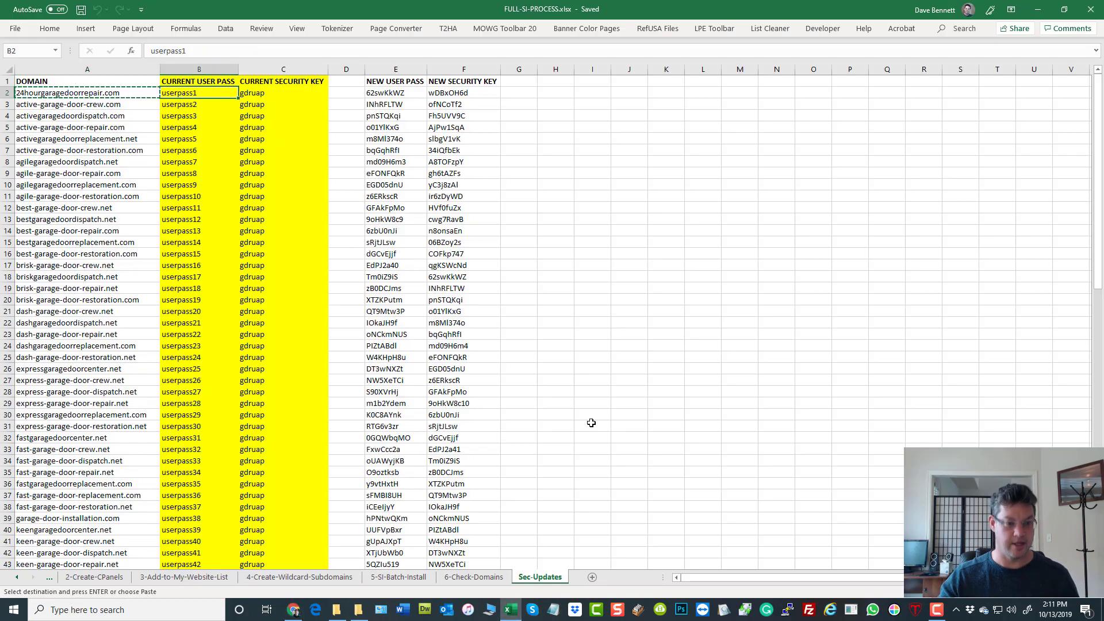
pyautogui.hotkey('ctrl', 'c')
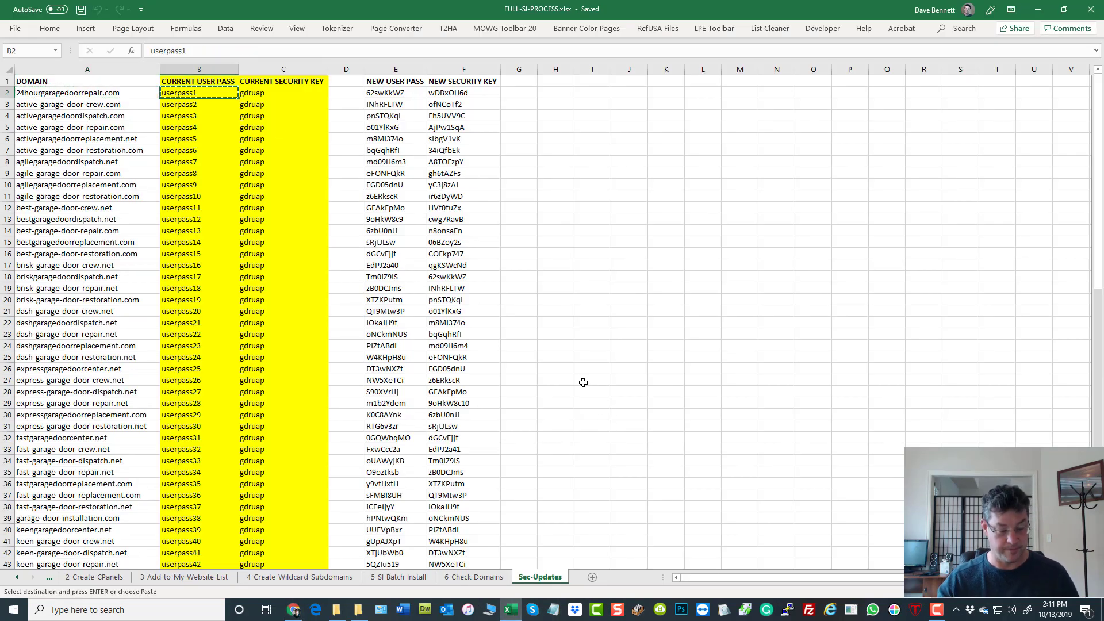
pyautogui.hotkey('alt', 'Tab')
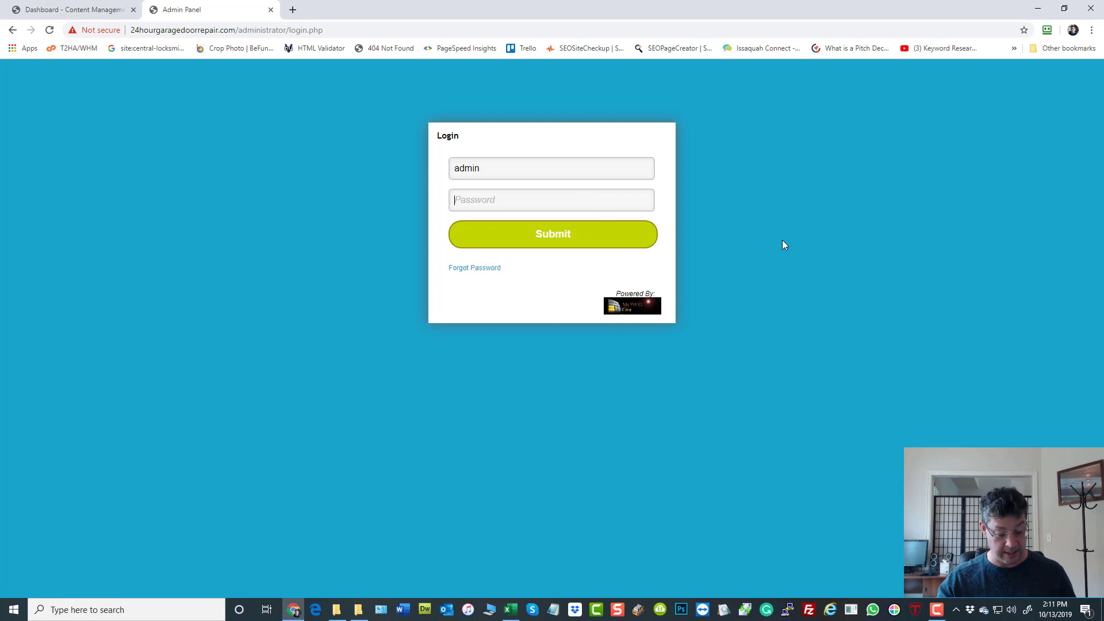
pyautogui.hotkey('ctrl', 'v')
pyautogui.click(527, 236)
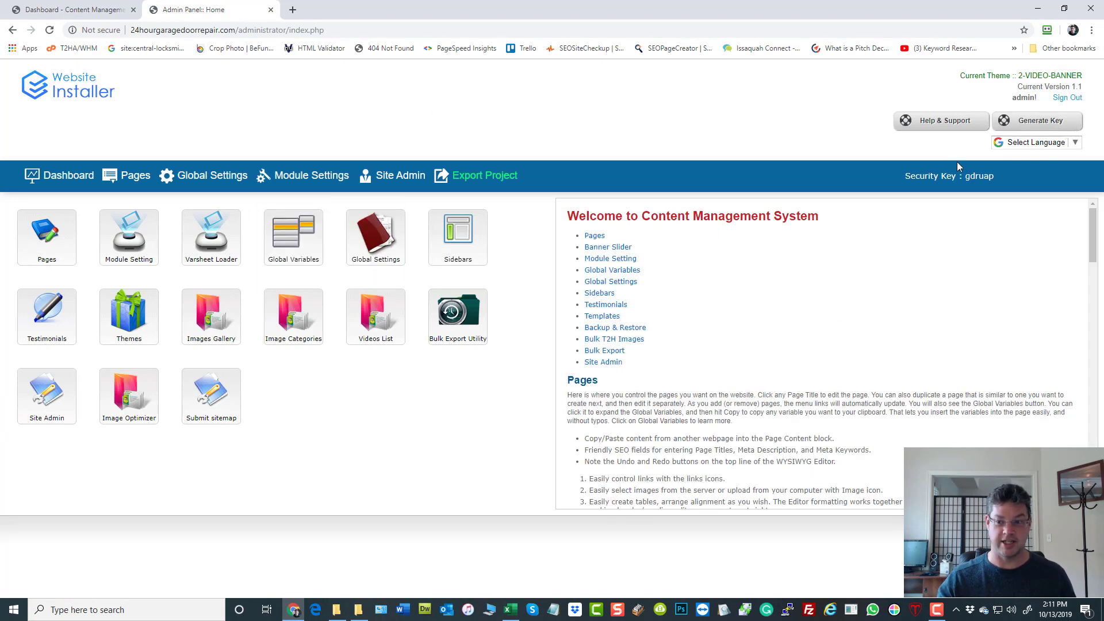
# Step: Generate a new security key in the admin panel and copy it
pyautogui.click(1038, 125)
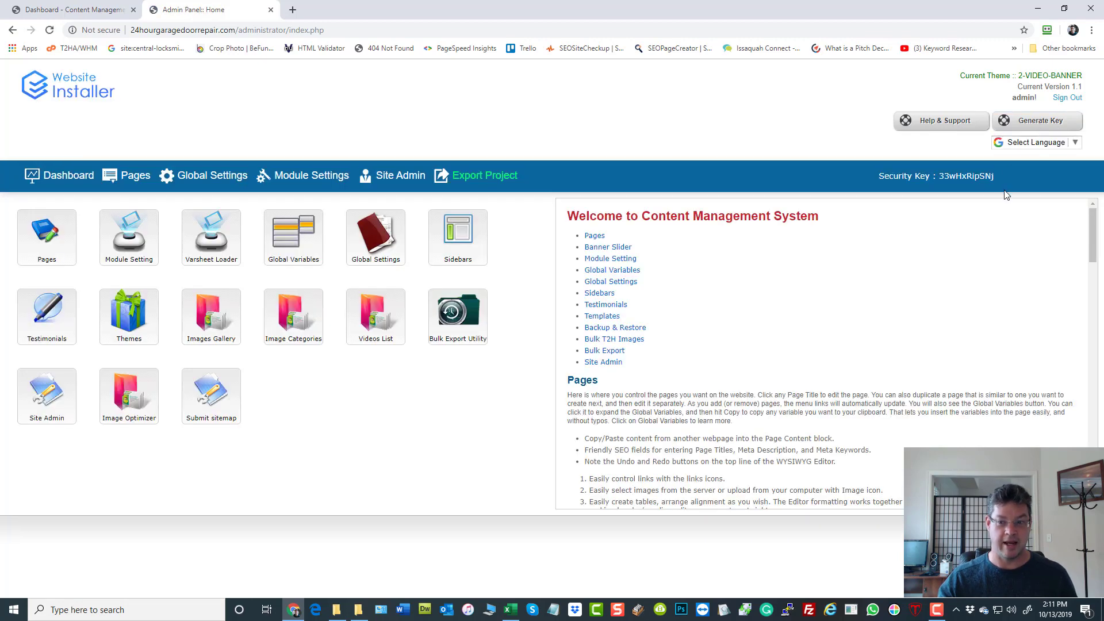
pyautogui.moveTo(998, 176); pyautogui.dragTo(880, 176)
pyautogui.click(978, 180)
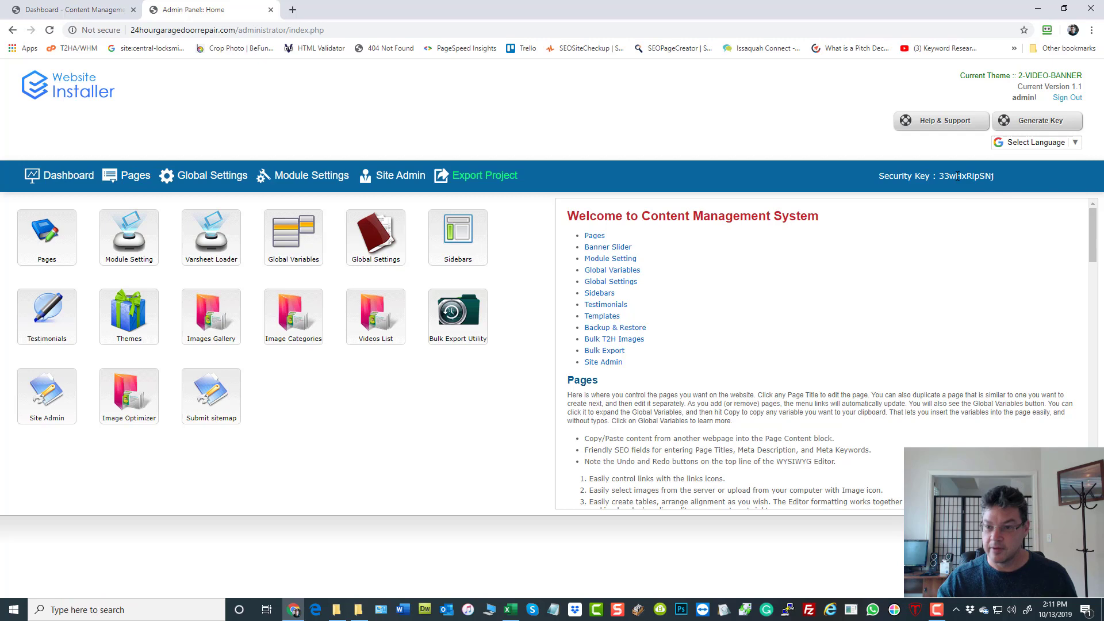
pyautogui.doubleClick(957, 176)
pyautogui.rightClick(958, 176)
pyautogui.click(967, 185)
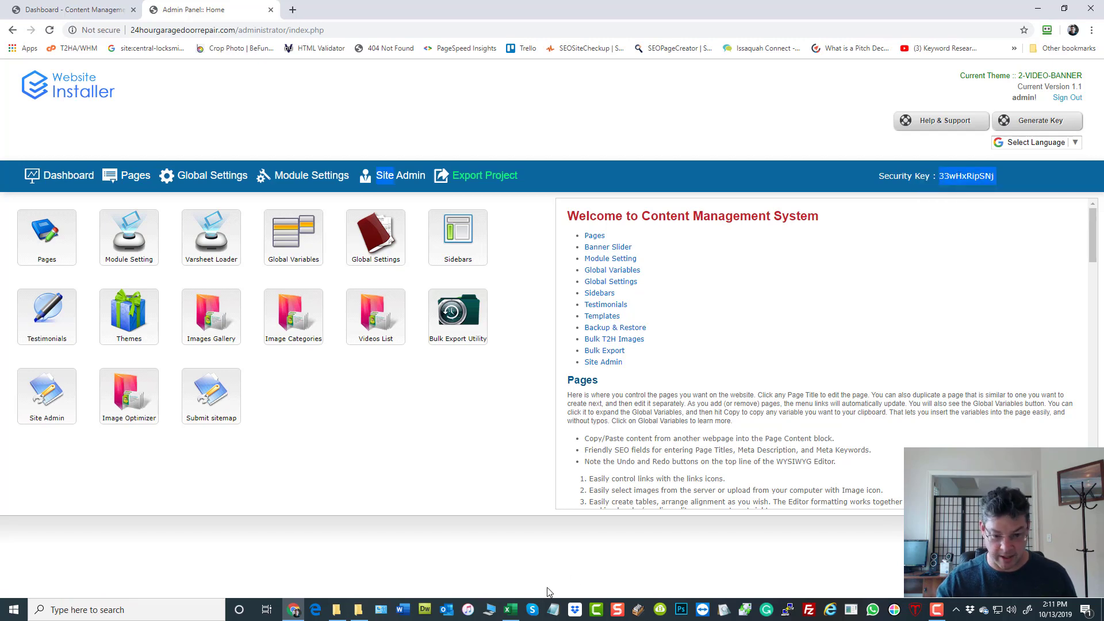
# Step: Switch to the Excel workbook and paste the copied security key into cell J2 of Sec-Updates
pyautogui.click(511, 610)
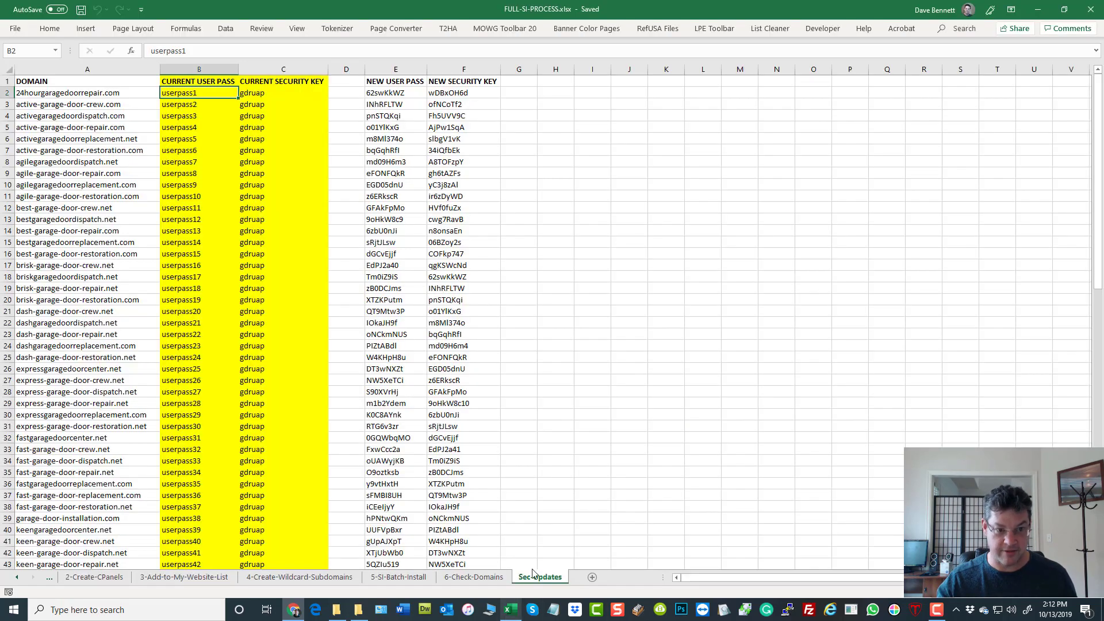
pyautogui.rightClick(629, 88)
pyautogui.click(693, 147)
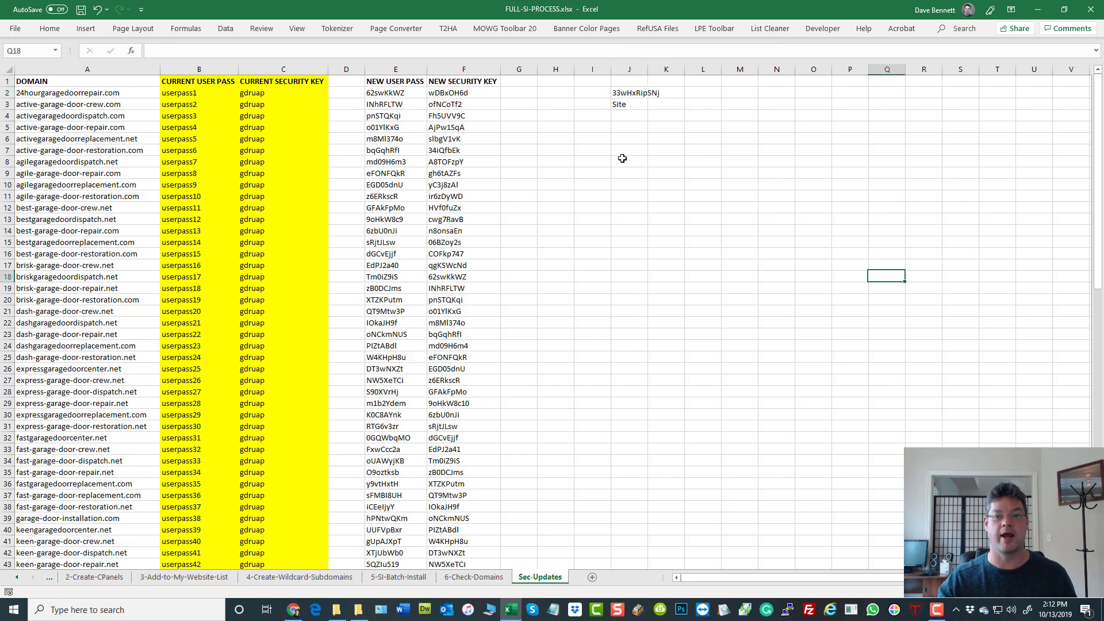
# Step: Delete the stray word Site from cell J3 and autofit column J to its contents
pyautogui.rightClick(635, 104)
pyautogui.press('Escape')
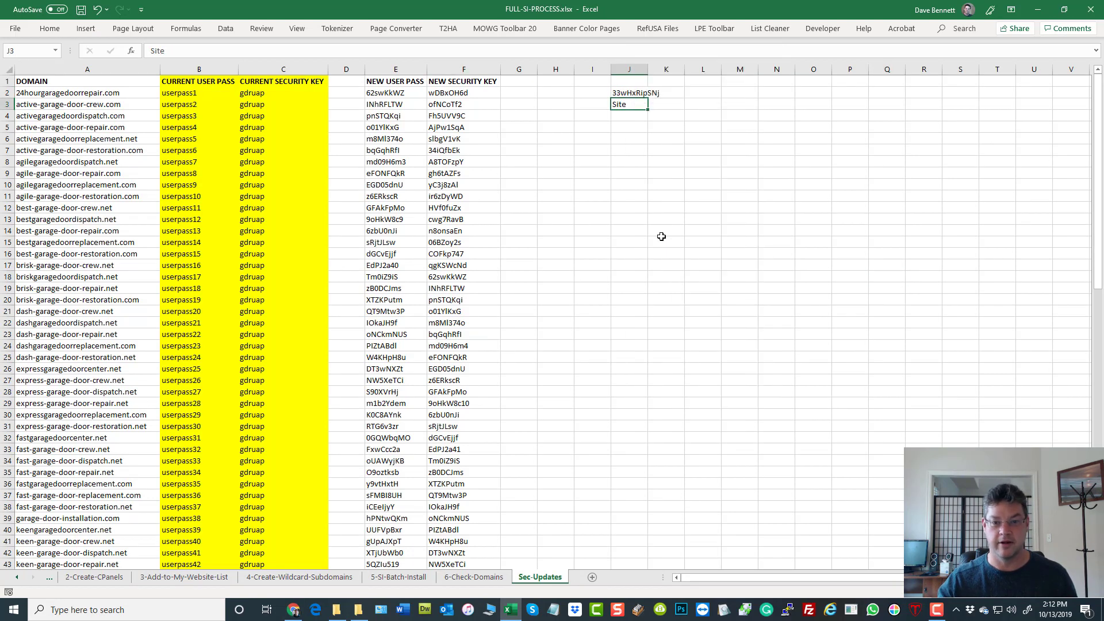
pyautogui.press('Delete')
pyautogui.click(592, 162)
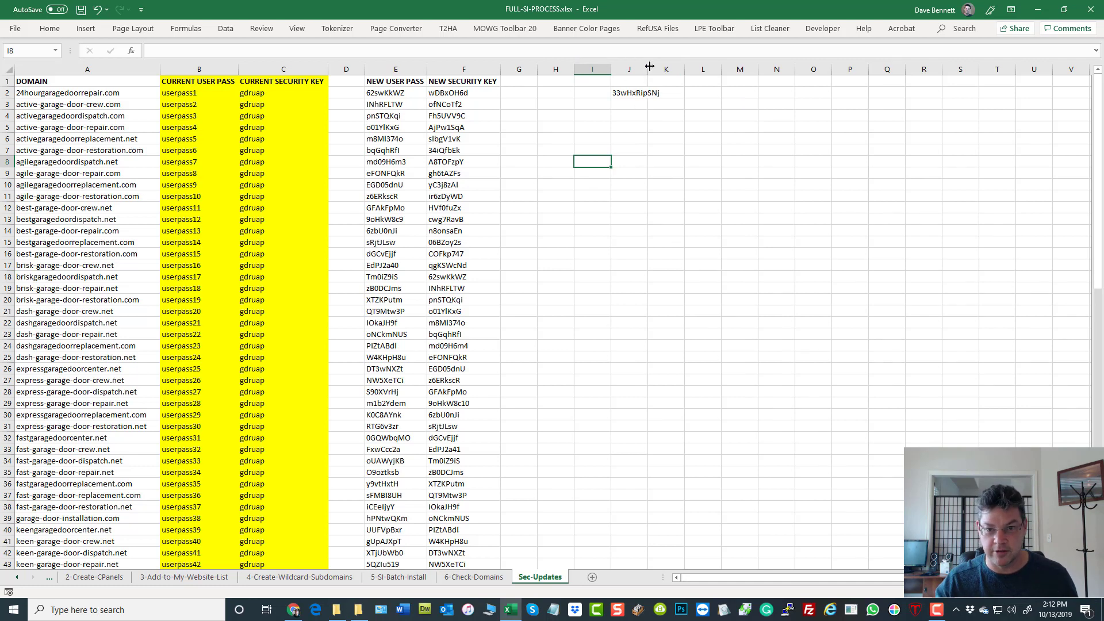
pyautogui.doubleClick(649, 67)
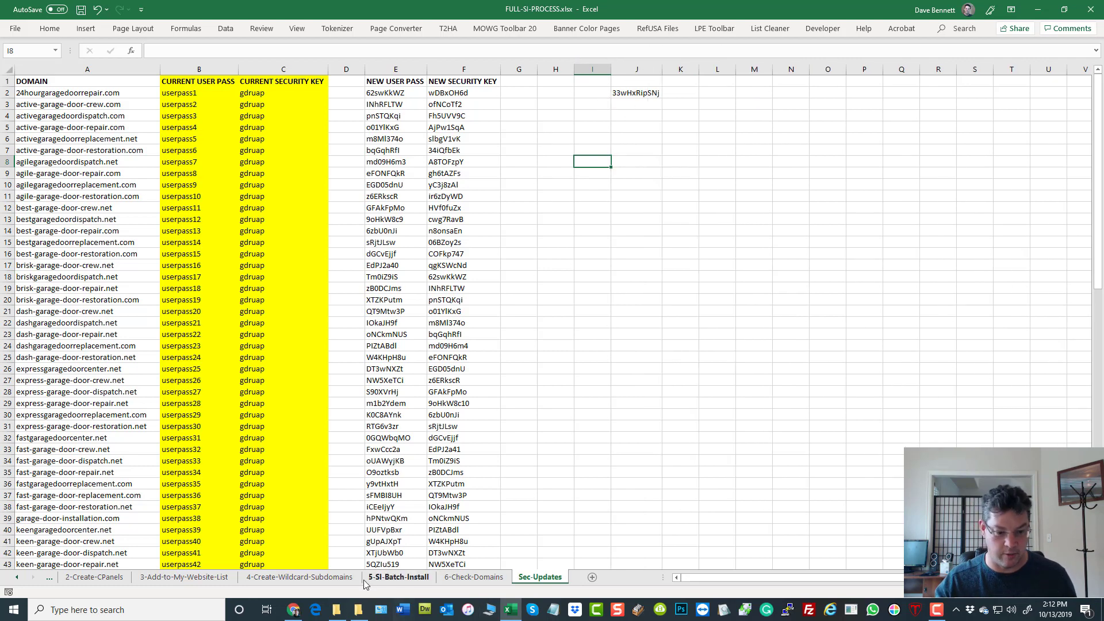
# Step: Switch back to the admin panel in Chrome and open the Site Admin page for changing the admin password
pyautogui.click(294, 610)
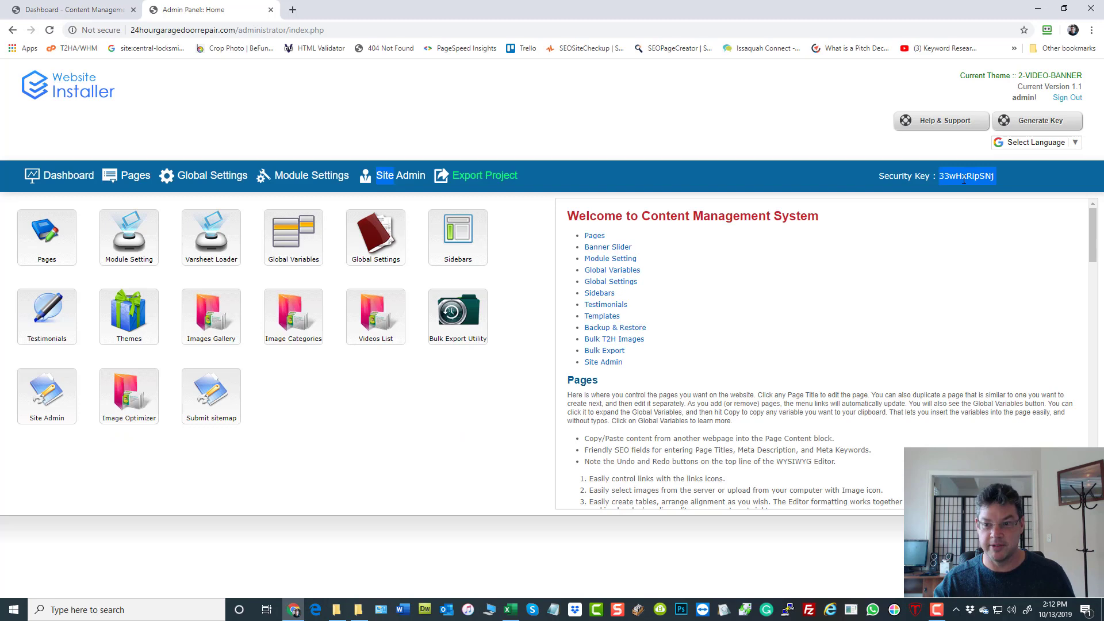
pyautogui.click(412, 454)
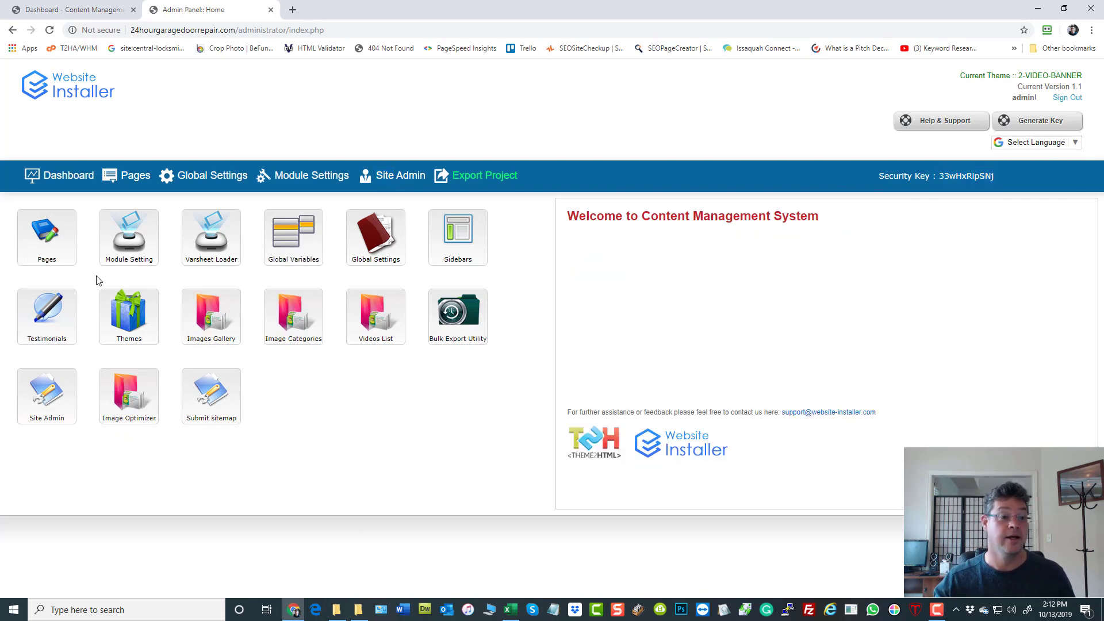
pyautogui.click(388, 176)
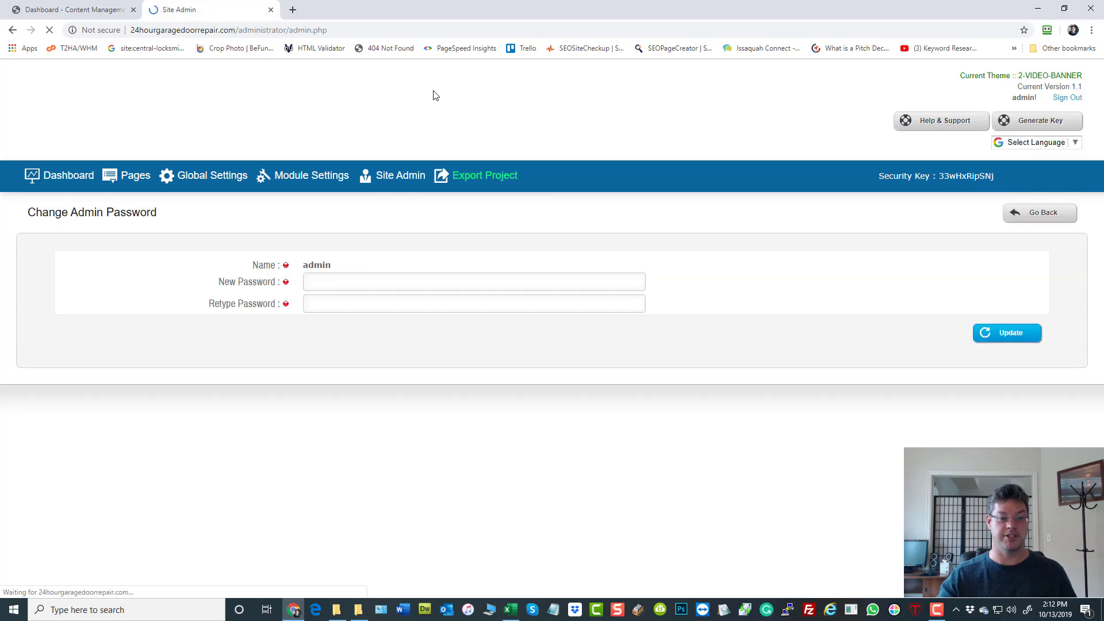
# Step: Copy the new user password from cell E2 in Excel and paste it into the New Password and Retype Password fields in Chrome
pyautogui.click(511, 609)
pyautogui.click(391, 96)
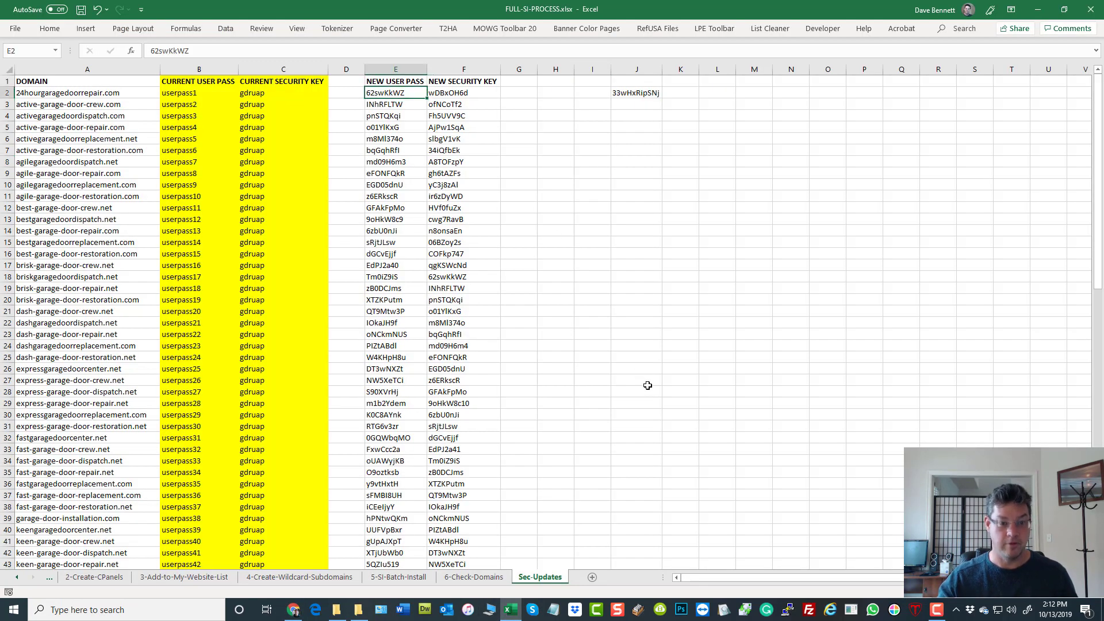
pyautogui.hotkey('ctrl', 'c')
pyautogui.hotkey('alt', 'Tab')
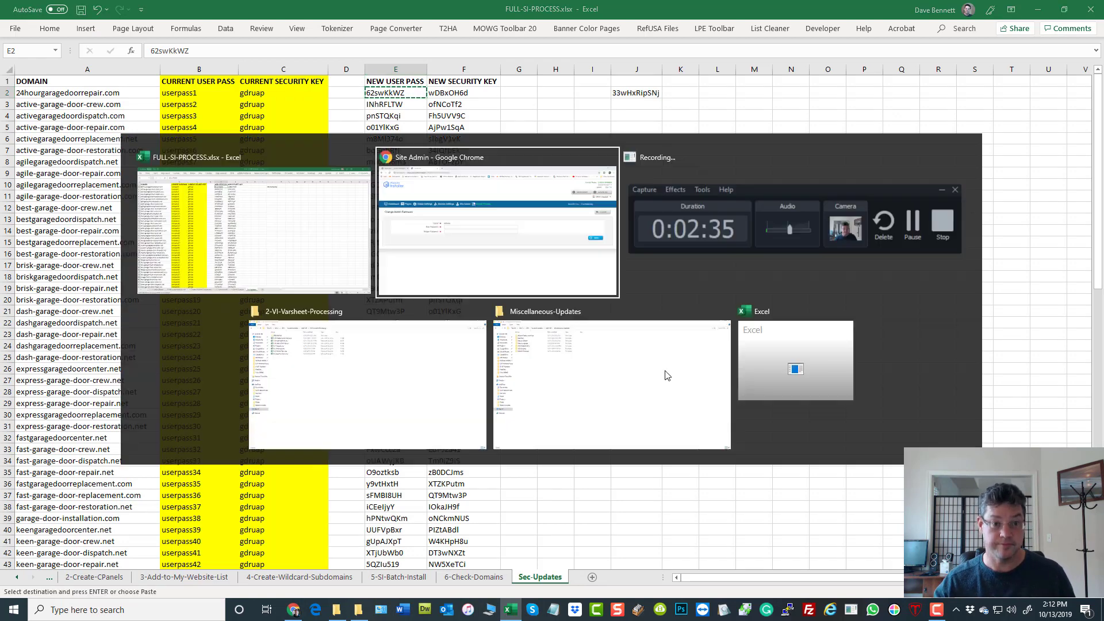
pyautogui.click(385, 279)
pyautogui.hotkey('ctrl', 'v')
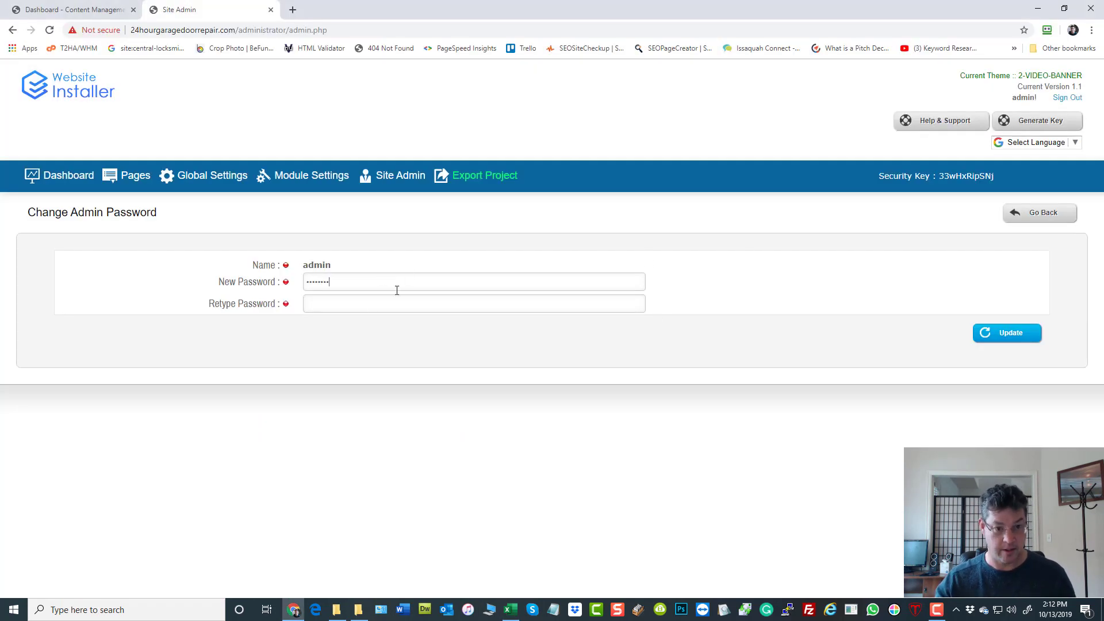
pyautogui.hotkey('ctrl', 'v')
# Step: Submit the admin password update without saving it to RoboForm, and sign out of the admin panel
pyautogui.click(1005, 339)
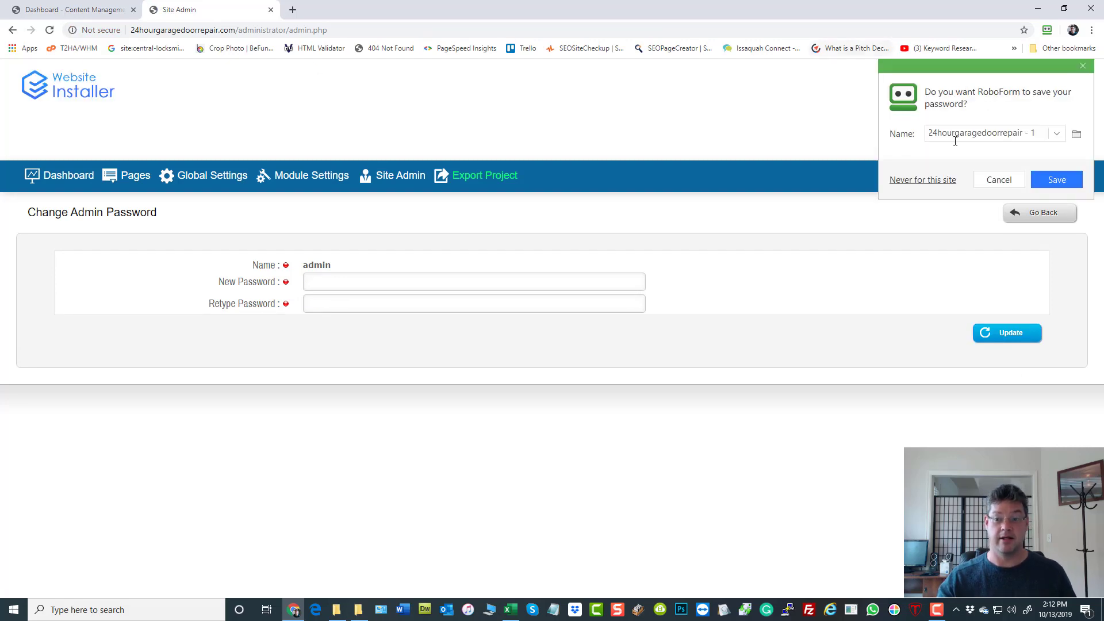
pyautogui.click(999, 180)
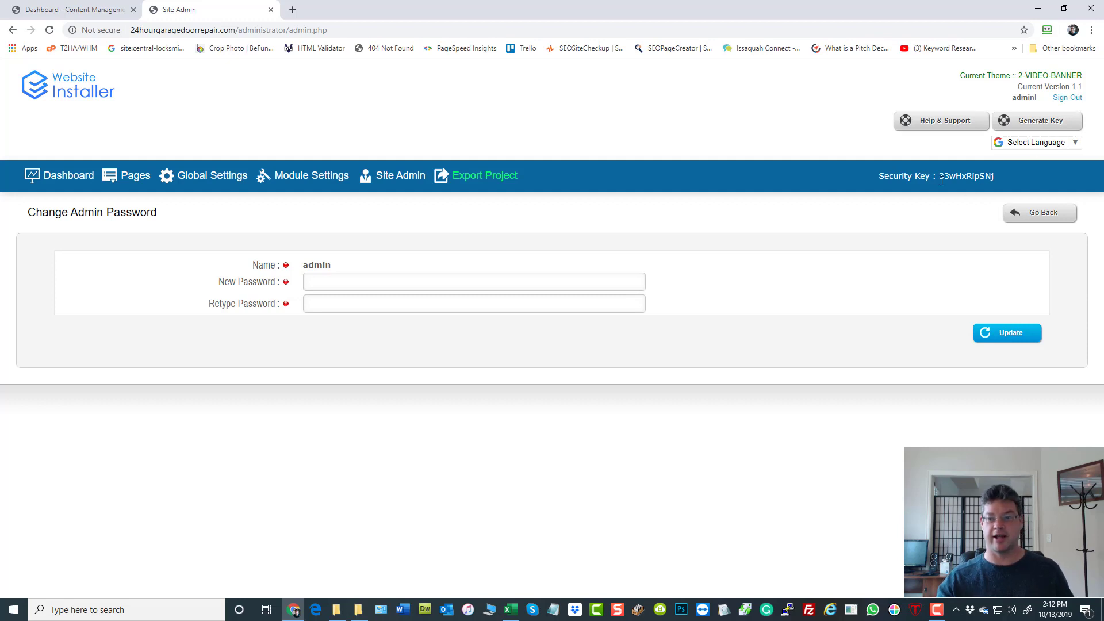
pyautogui.click(1060, 102)
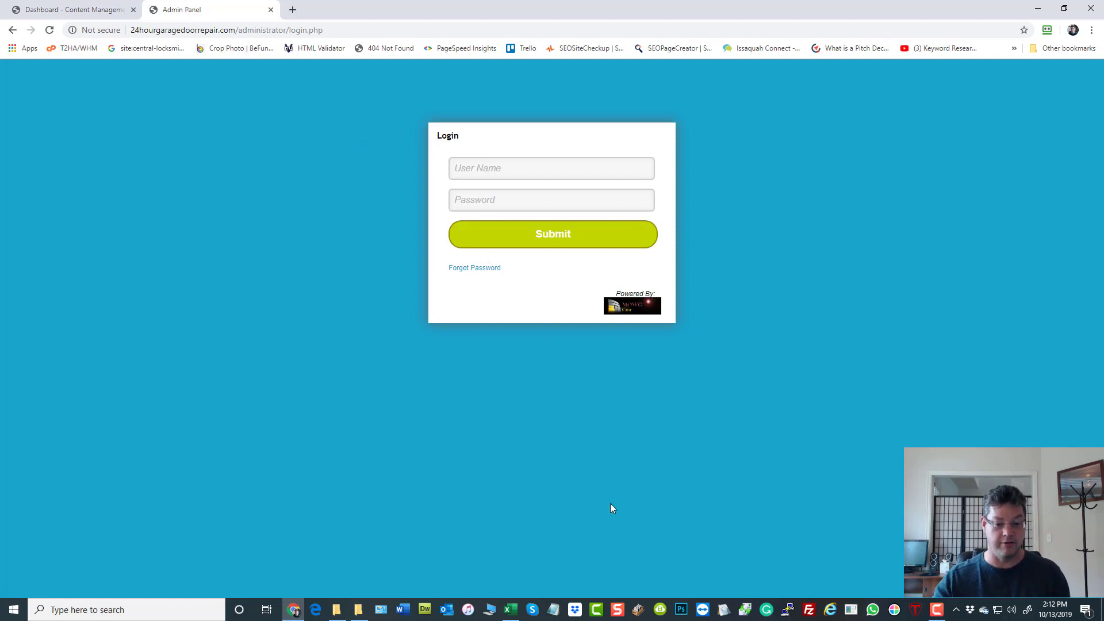
# Step: Switch to the Excel workbook and review the new user passwords and security keys in columns E and F of Sec-Updates
pyautogui.click(511, 609)
pyautogui.hotkey('ctrl', 'c')
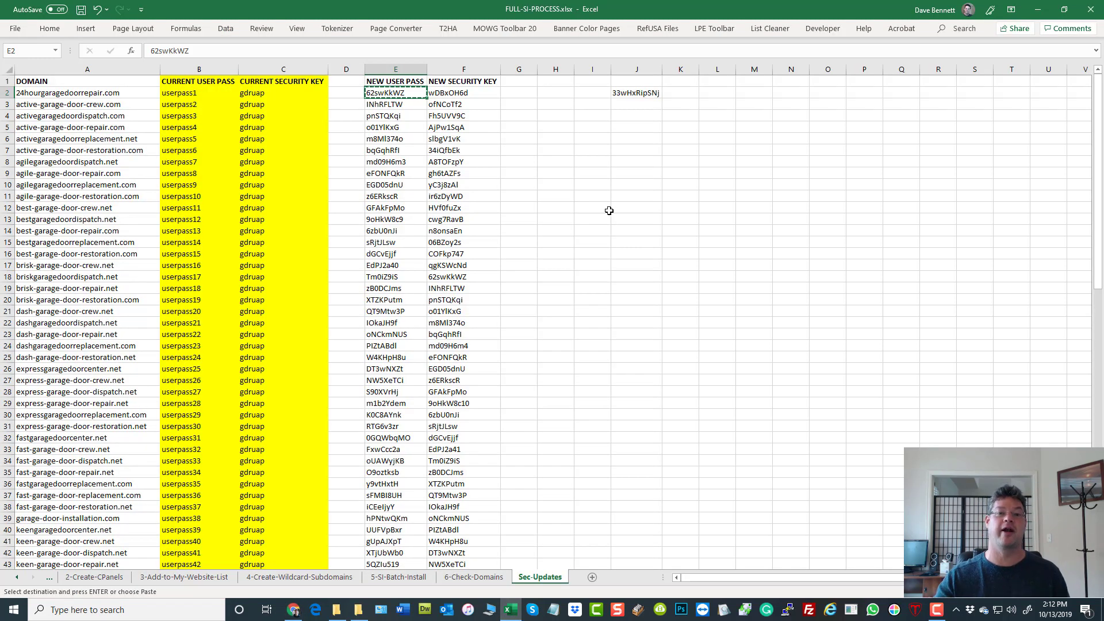
pyautogui.press('Down')
pyautogui.press('Down')
pyautogui.press('Down')
pyautogui.press('Down')
pyautogui.press('Down')
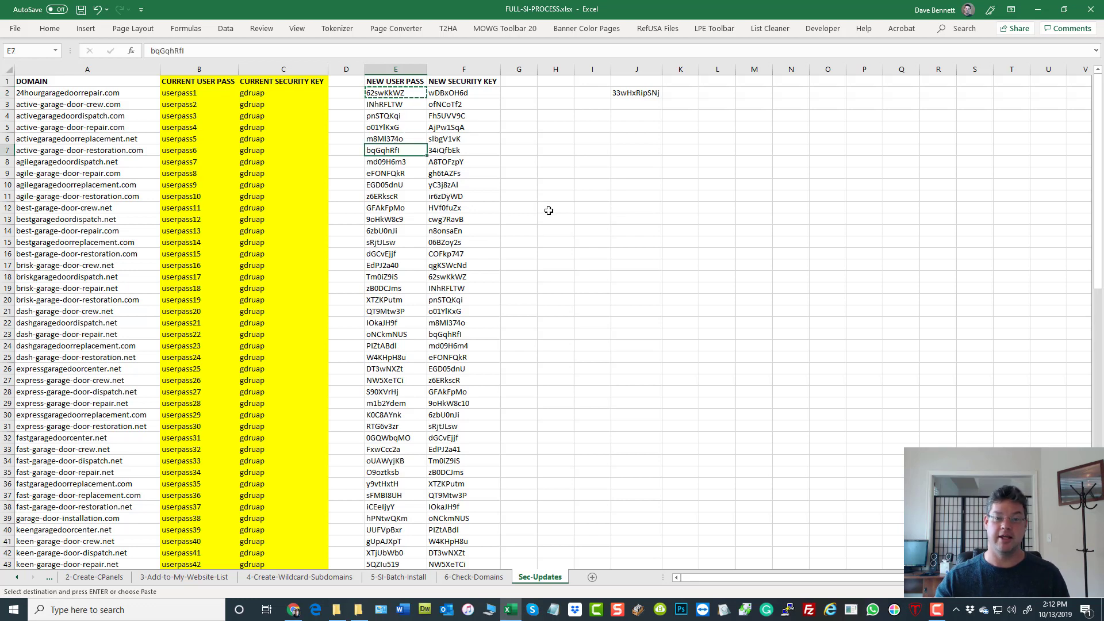
pyautogui.click(440, 162)
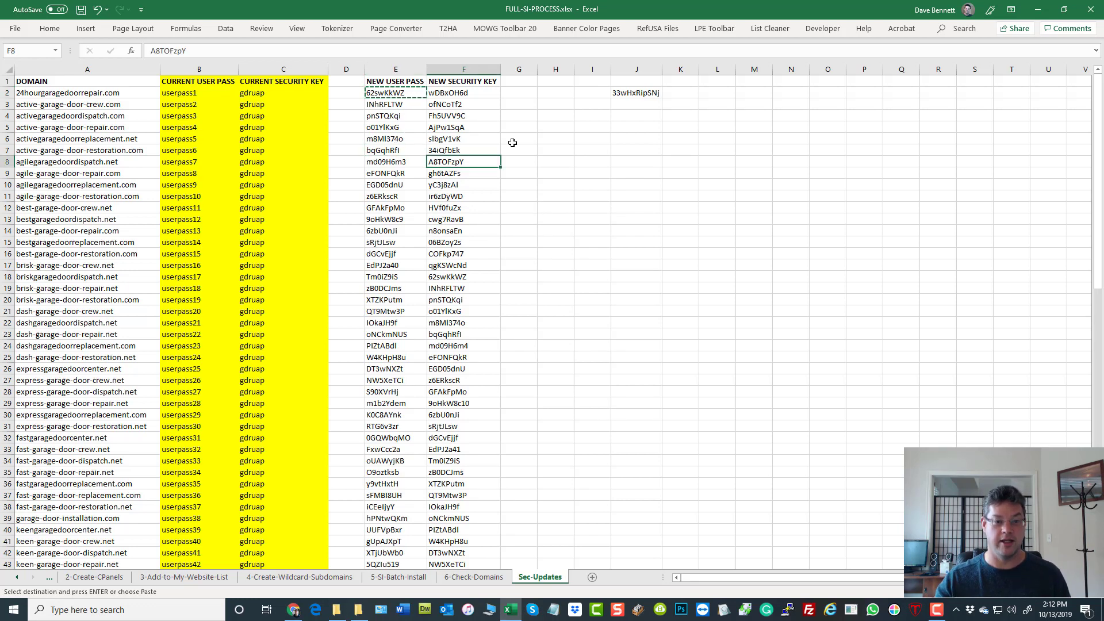
pyautogui.click(372, 152)
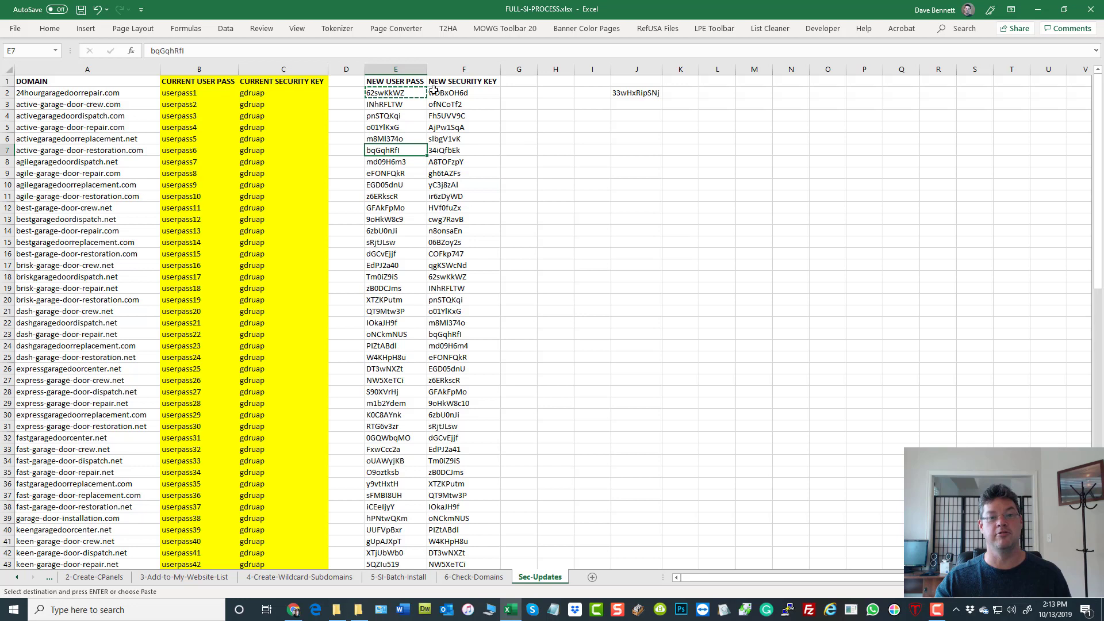
pyautogui.click(401, 174)
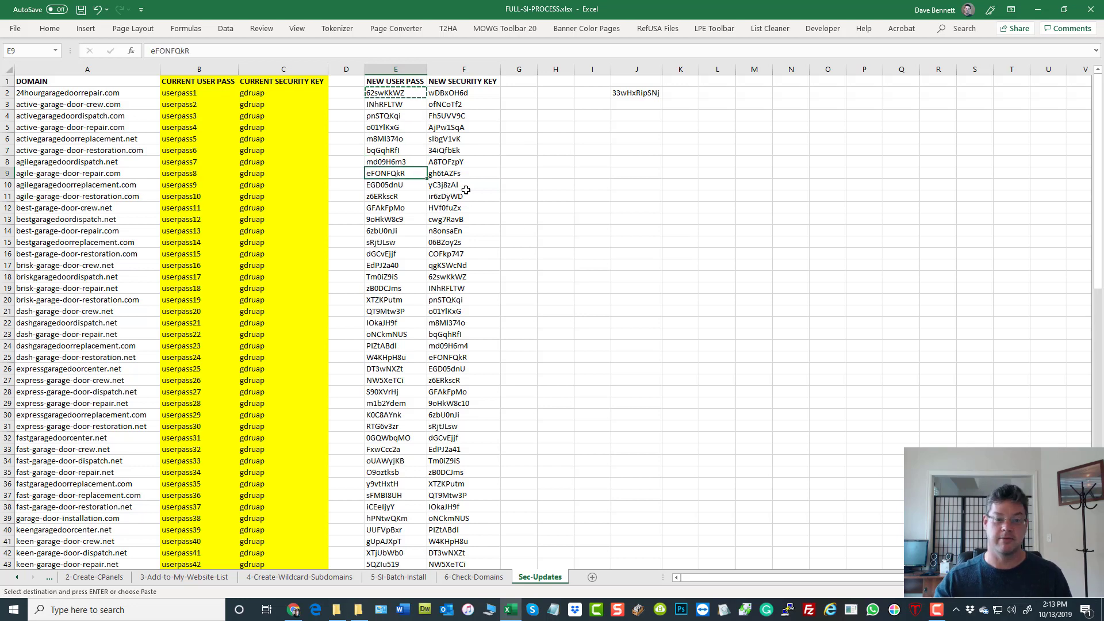
pyautogui.click(450, 184)
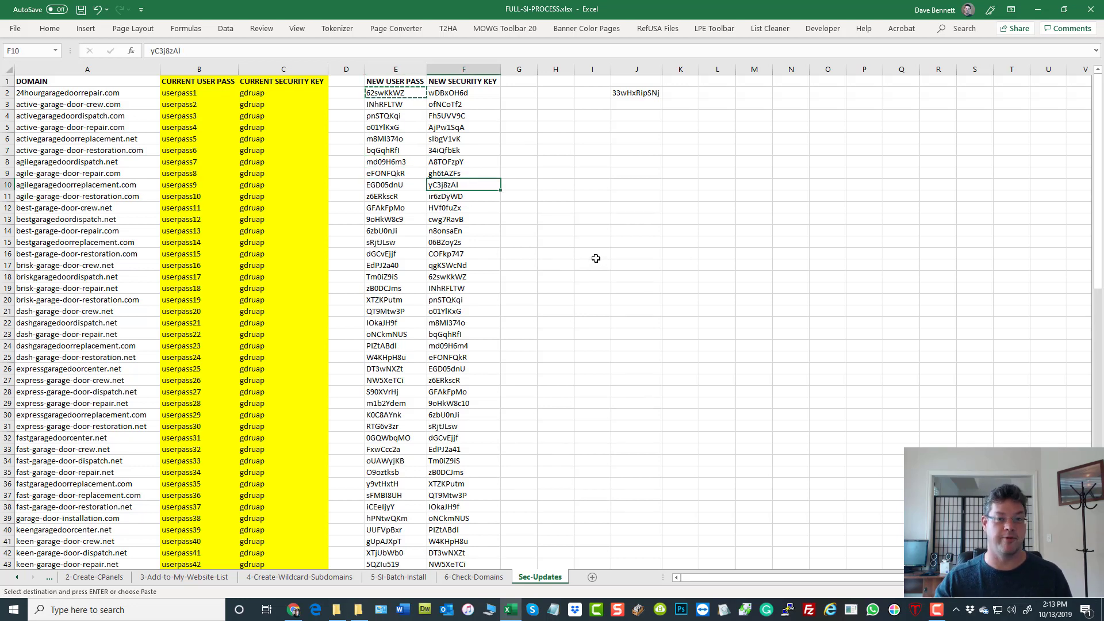
# Step: Save the FULL-SI-PROCESS workbook and minimize it
pyautogui.click(597, 253)
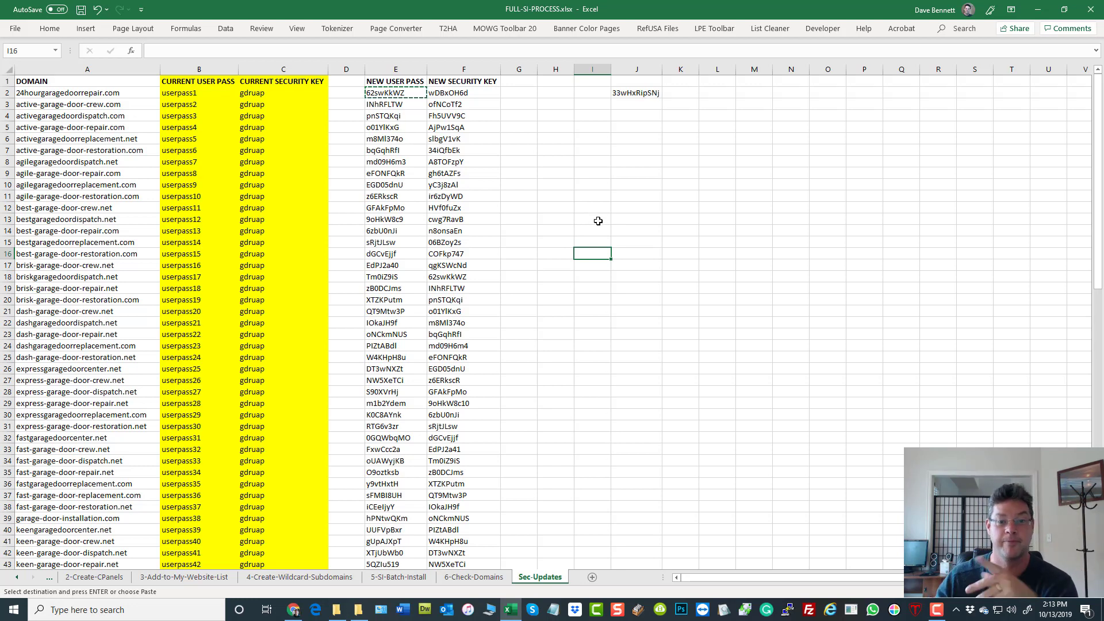
pyautogui.click(627, 138)
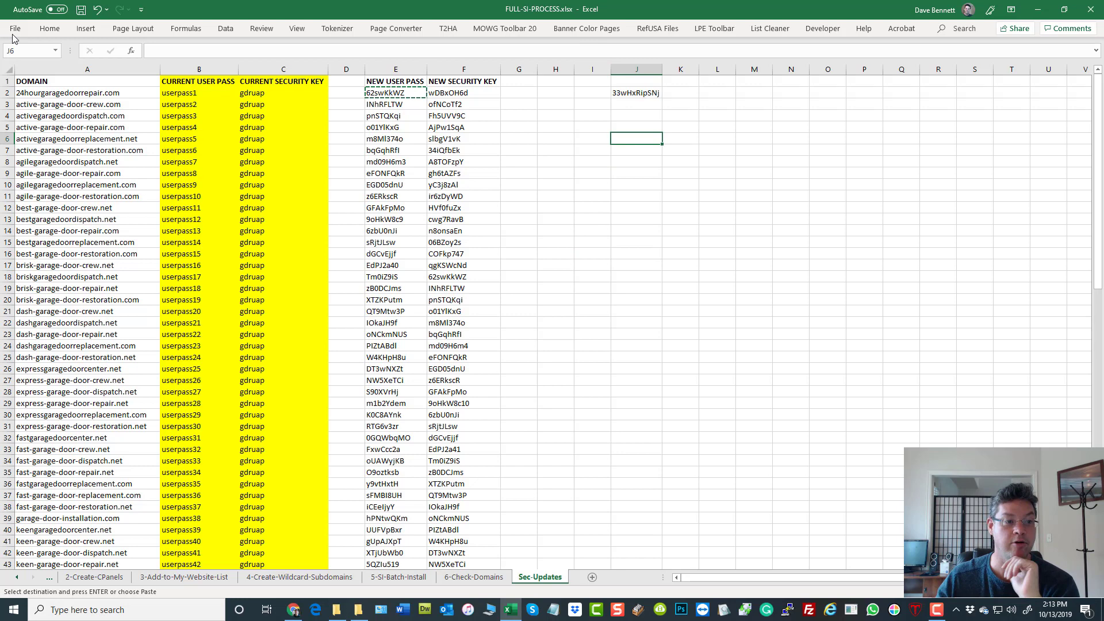
pyautogui.click(81, 9)
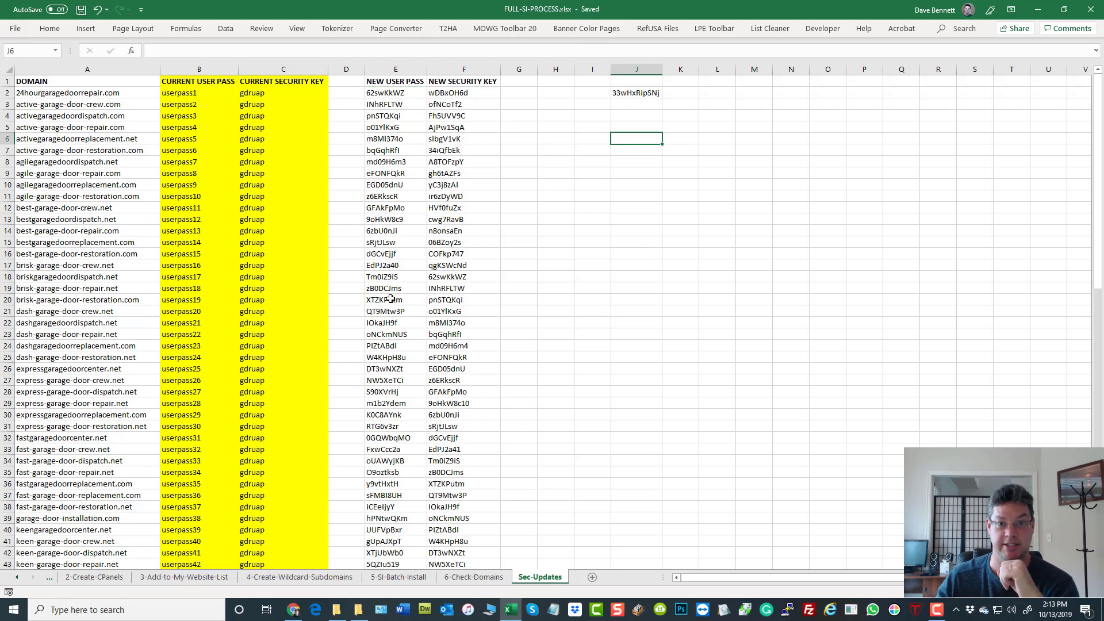
pyautogui.click(1038, 9)
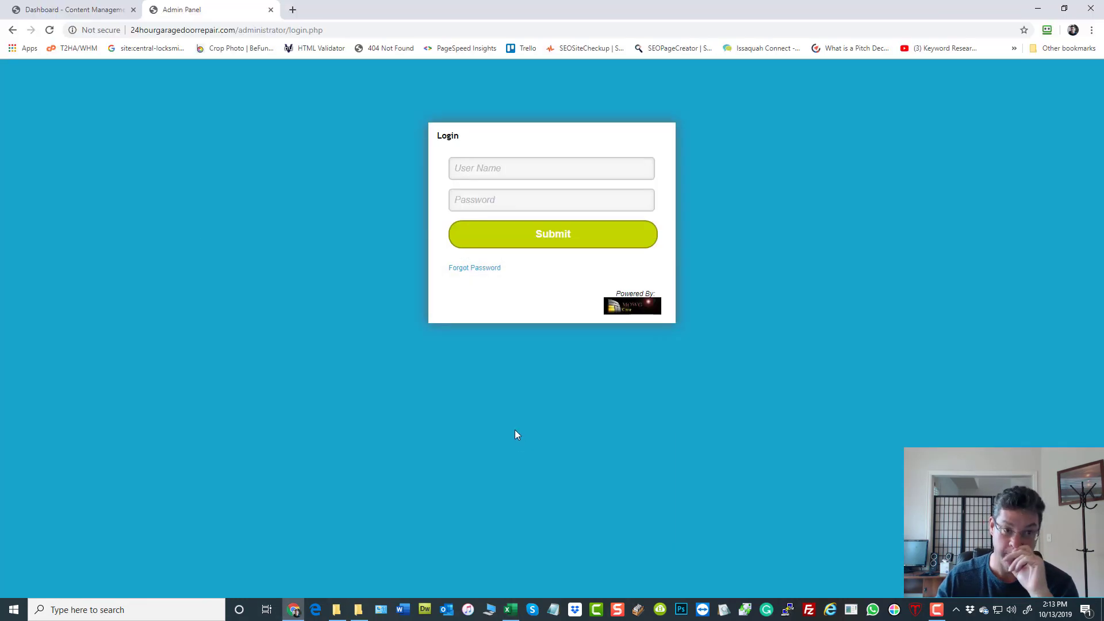
# Step: Open the Import Feedfile page of Admin Information in Varsheet Installer
pyautogui.click(78, 10)
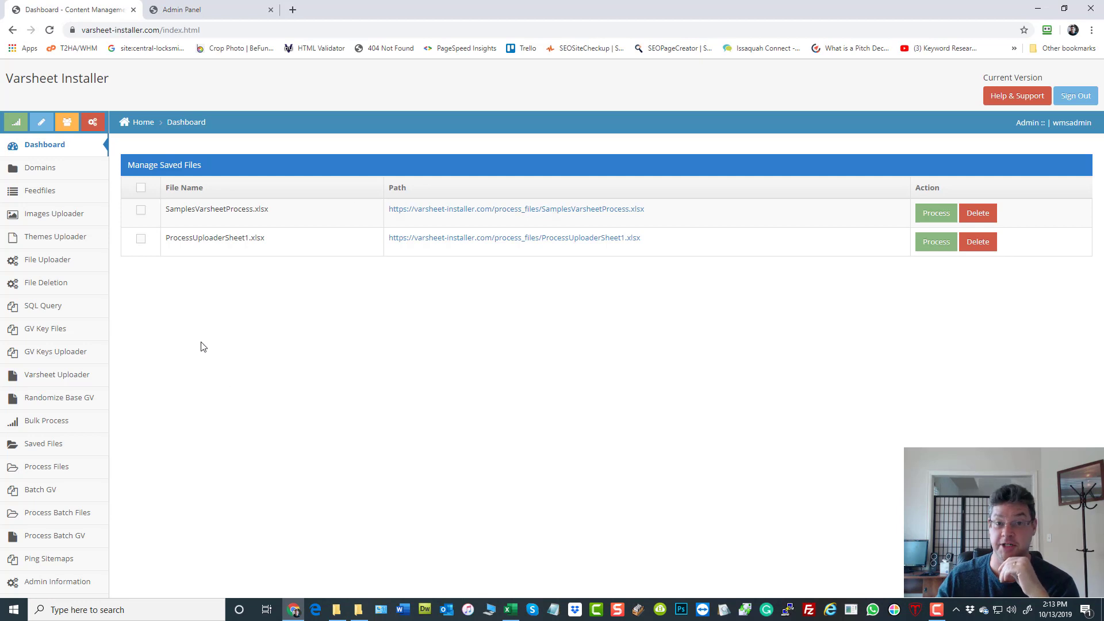
pyautogui.scroll(-1, 26, 403)
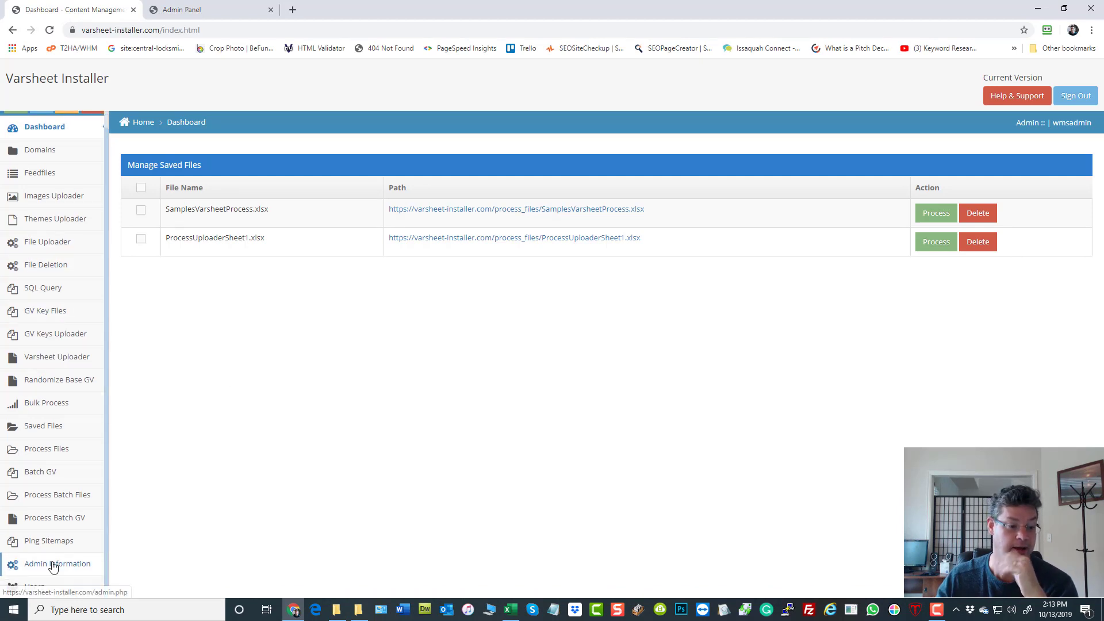
pyautogui.click(53, 566)
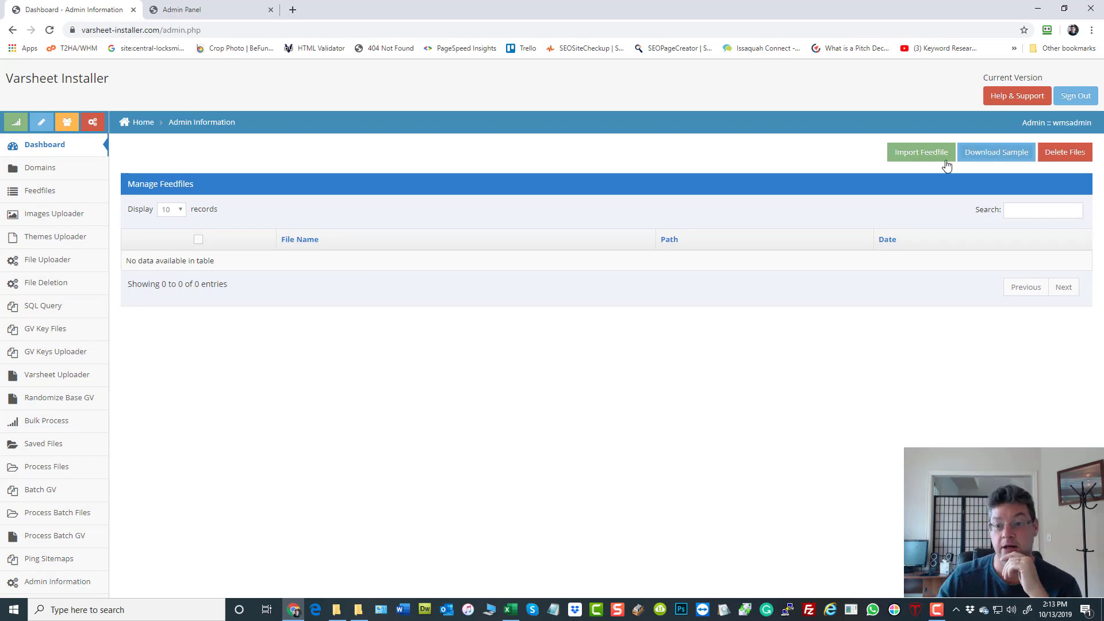
pyautogui.click(921, 153)
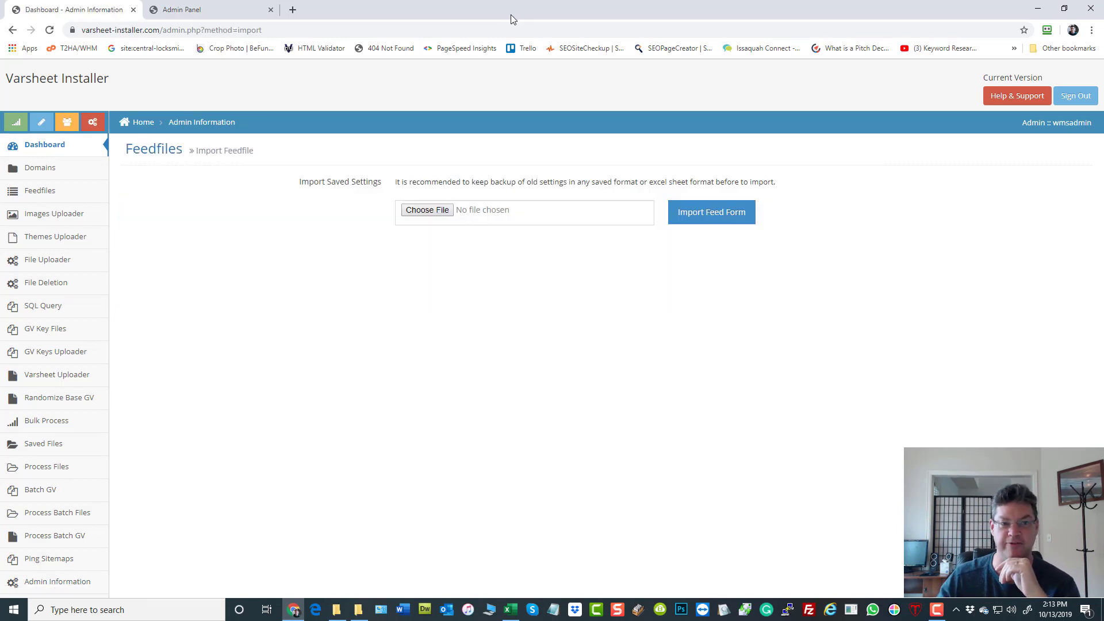
# Step: Switch to File Explorer and open Reset-GDR-SecKeys-and-Passes.xlsx from the Admin-Passes-and-Keys folder inside LUAP-VS Miscellaneous-Updates
pyautogui.moveTo(460, 13); pyautogui.dragTo(1095, 118)
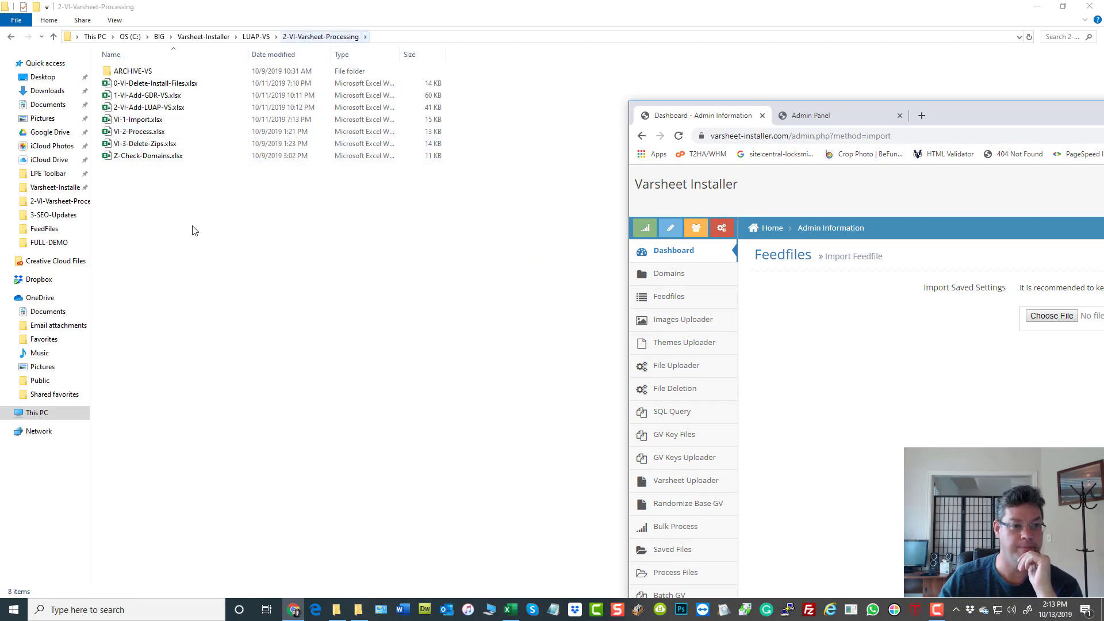
pyautogui.click(196, 247)
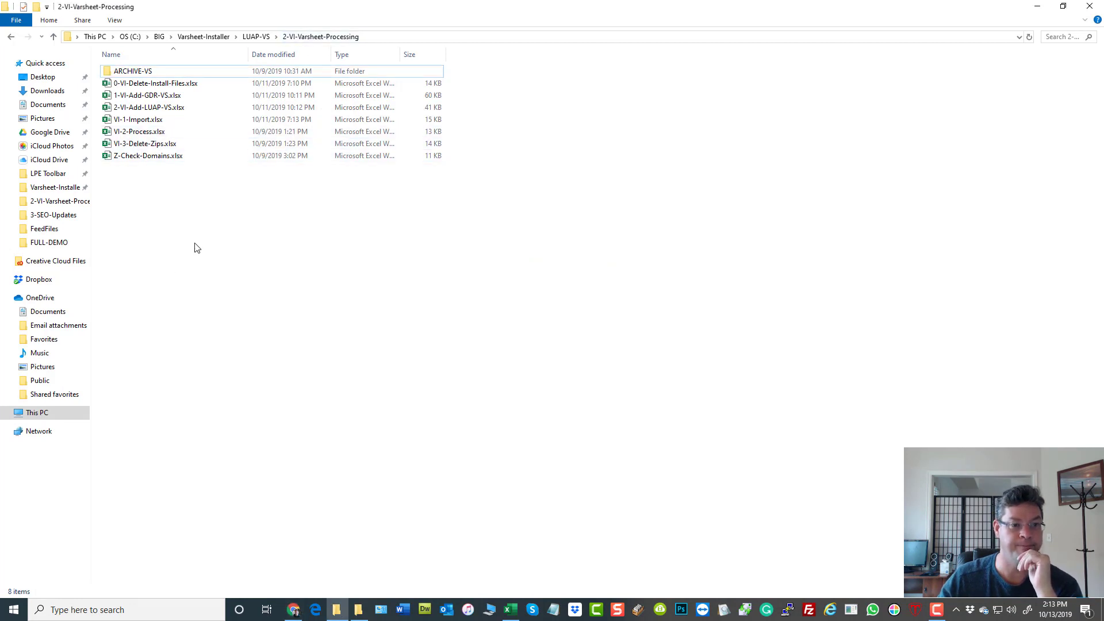
pyautogui.click(249, 37)
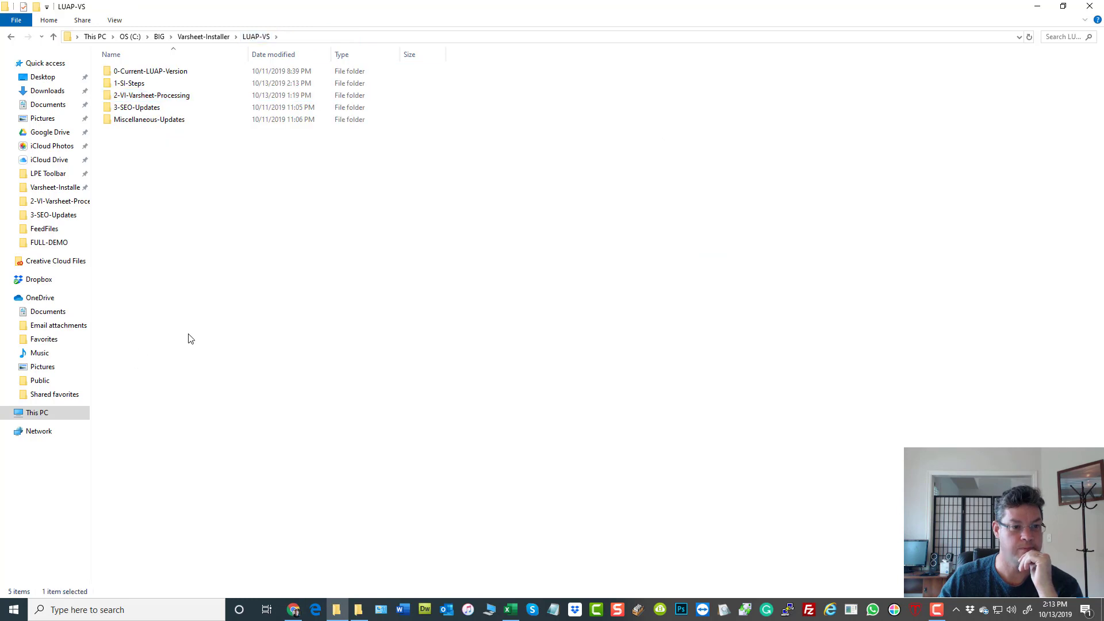
pyautogui.doubleClick(146, 121)
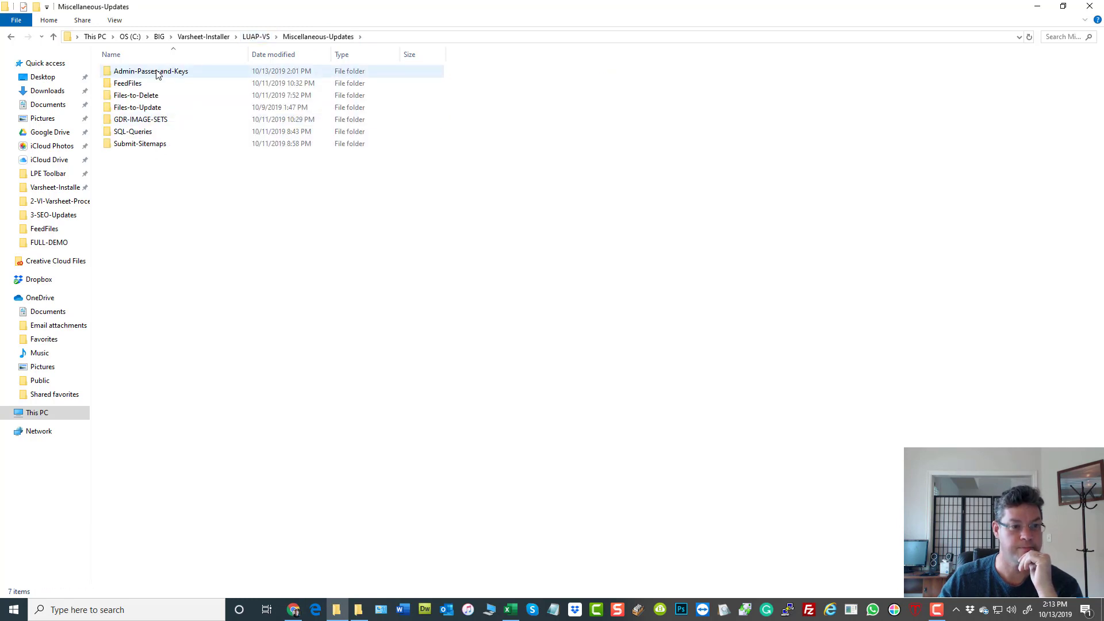
pyautogui.doubleClick(156, 71)
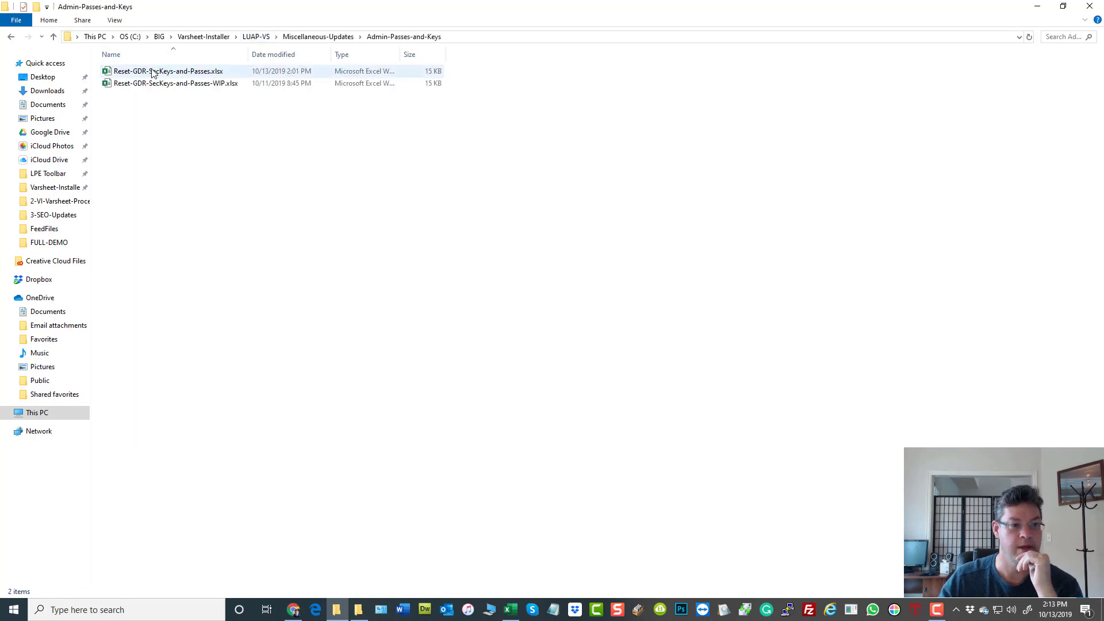
pyautogui.doubleClick(147, 74)
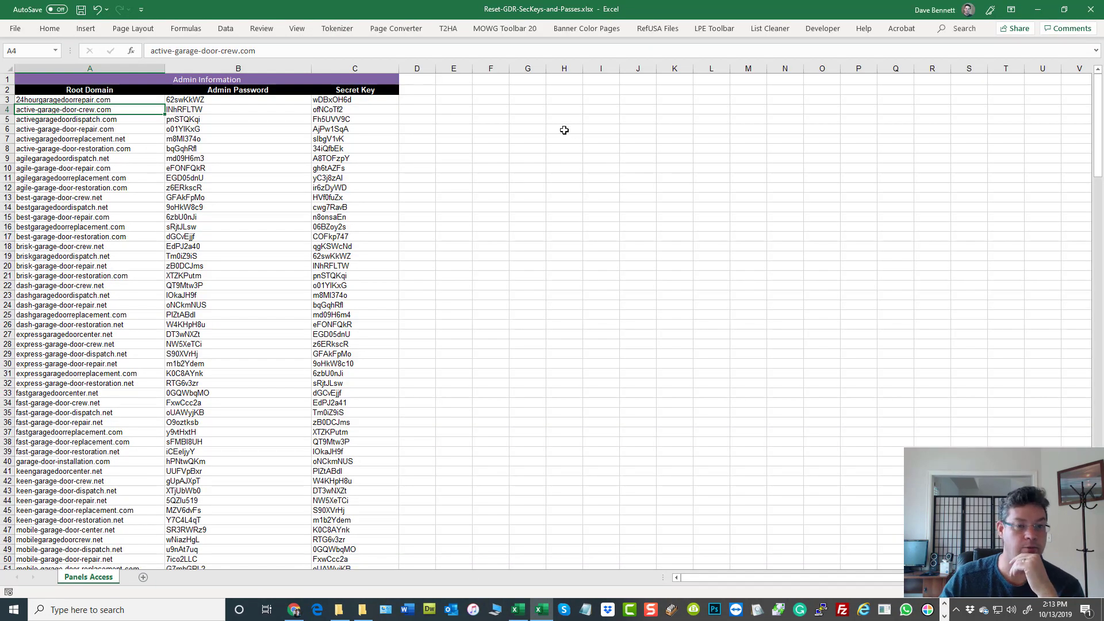
# Step: Cut the admin passwords and secret keys in B3:C9 and insert the cut cells below the list at B99
pyautogui.click(563, 130)
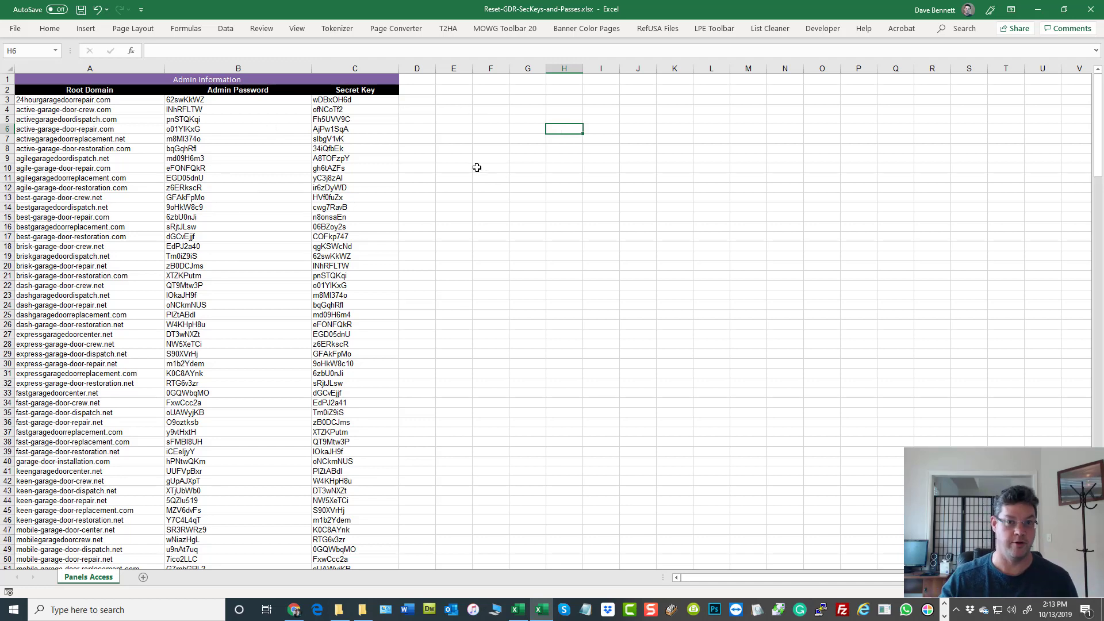
pyautogui.click(284, 103)
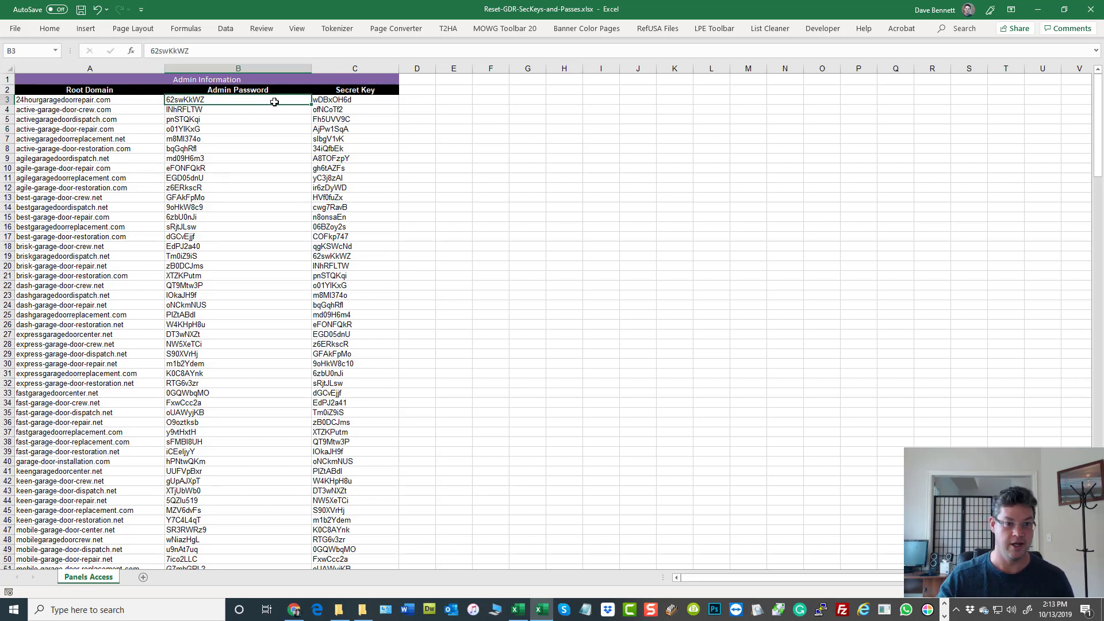
pyautogui.keyDown('shift'); pyautogui.click(338, 159); pyautogui.keyUp('shift')
pyautogui.rightClick(338, 149)
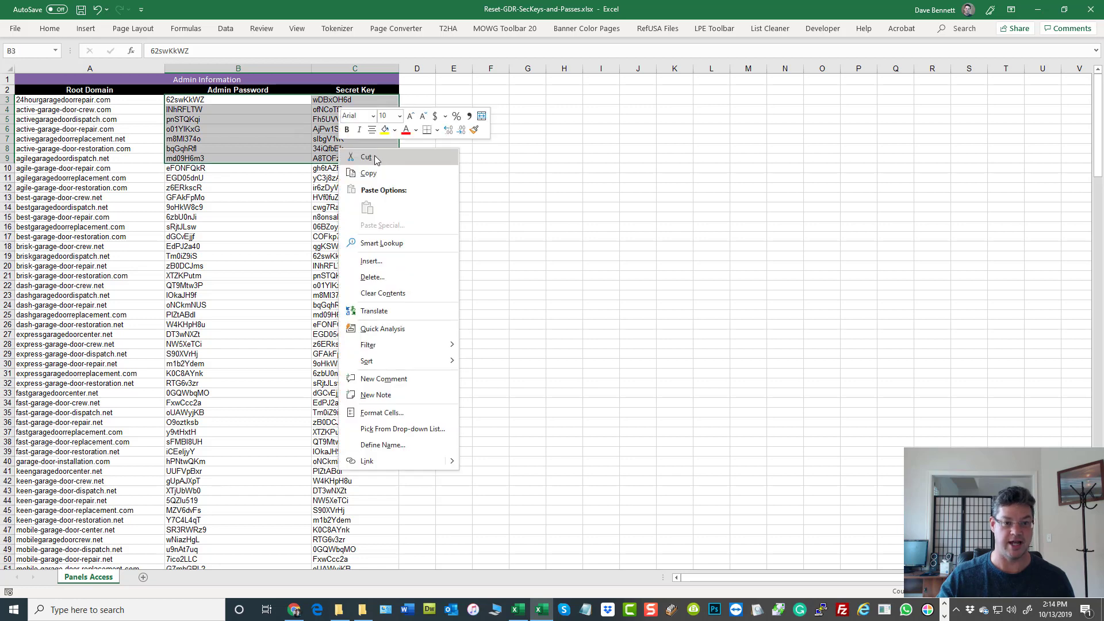
pyautogui.click(374, 166)
pyautogui.scroll(-16, 481, 199)
pyautogui.scroll(-11, 480, 199)
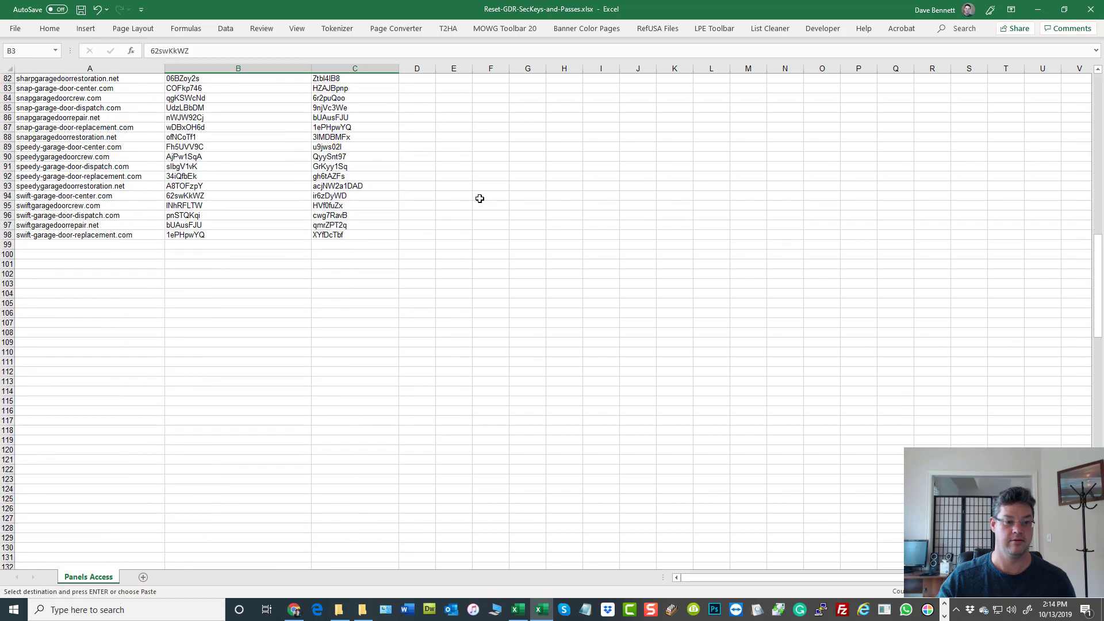
pyautogui.rightClick(206, 247)
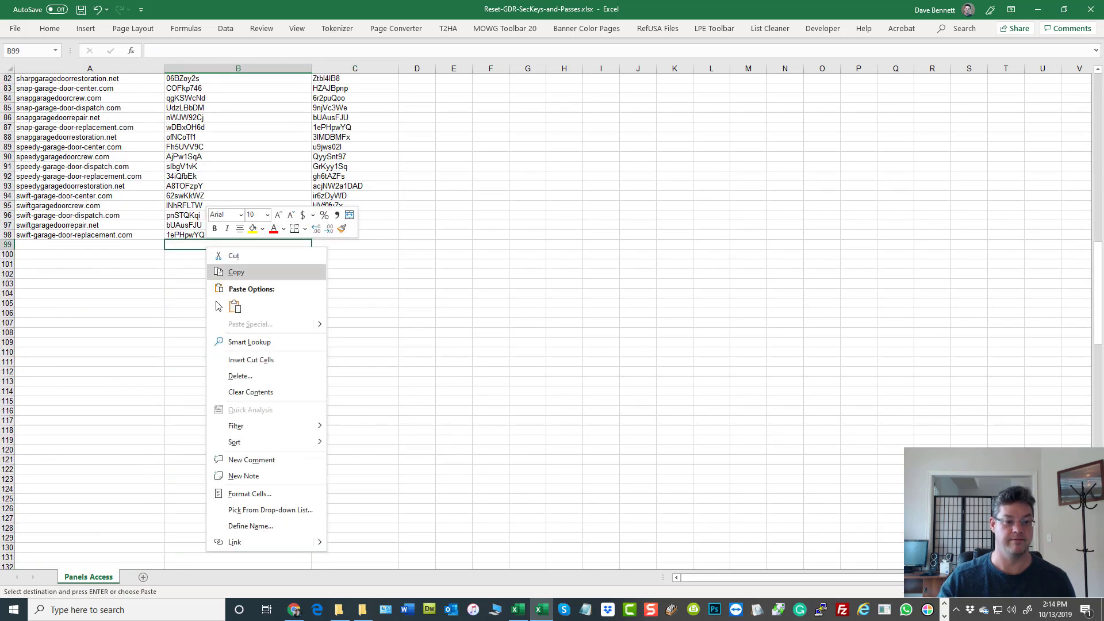
pyautogui.click(249, 318)
pyautogui.click(516, 182)
# Step: Cut the first two secret keys in C3:C4 and insert the cut cells below the list at C99
pyautogui.scroll(20, 537, 224)
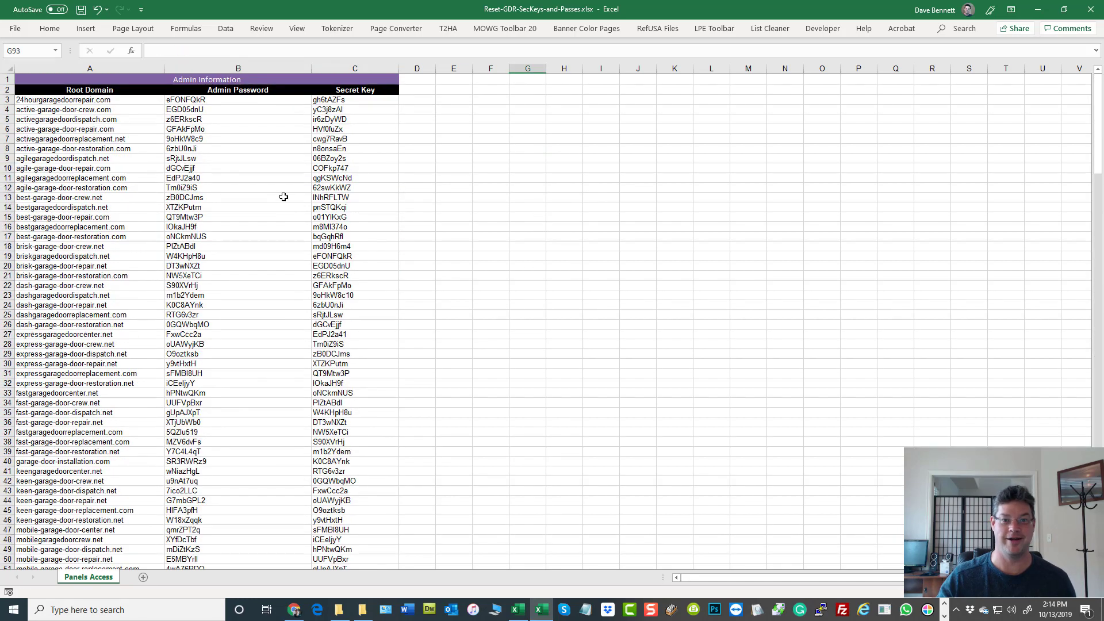
pyautogui.moveTo(341, 100); pyautogui.dragTo(341, 112)
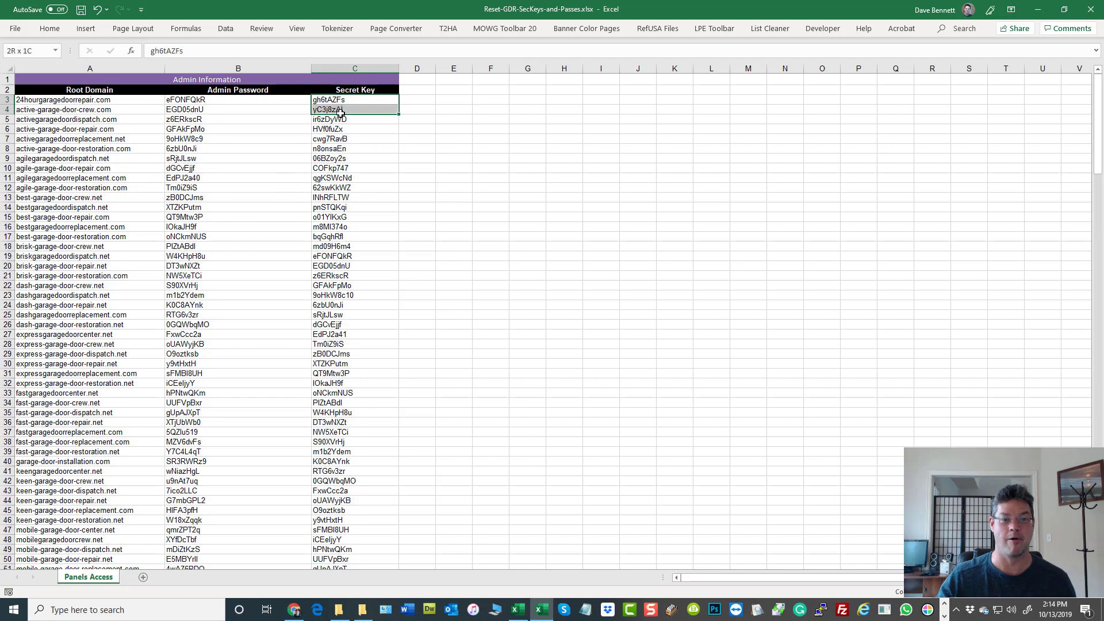
pyautogui.rightClick(346, 110)
pyautogui.click(377, 131)
pyautogui.scroll(-16, 460, 173)
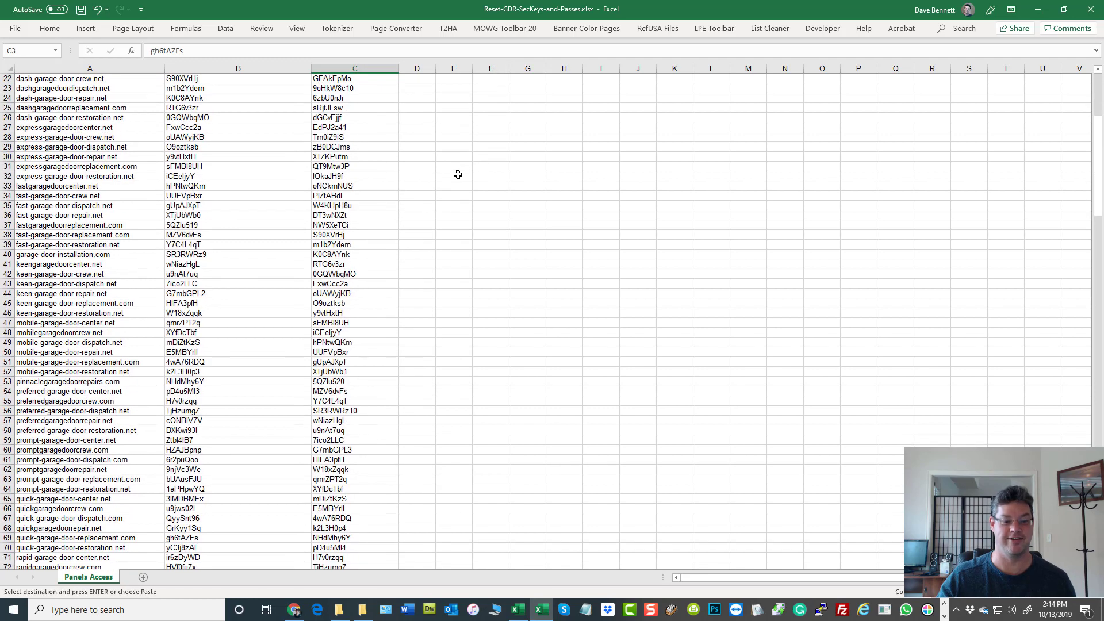
pyautogui.scroll(-4, 455, 279)
pyautogui.rightClick(344, 447)
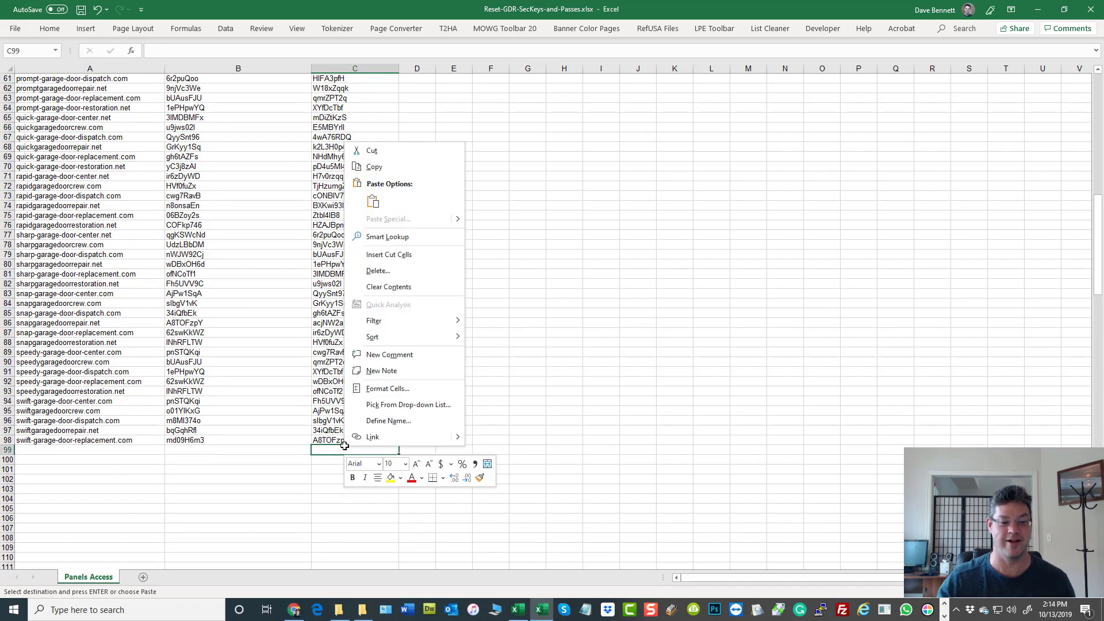
pyautogui.click(397, 255)
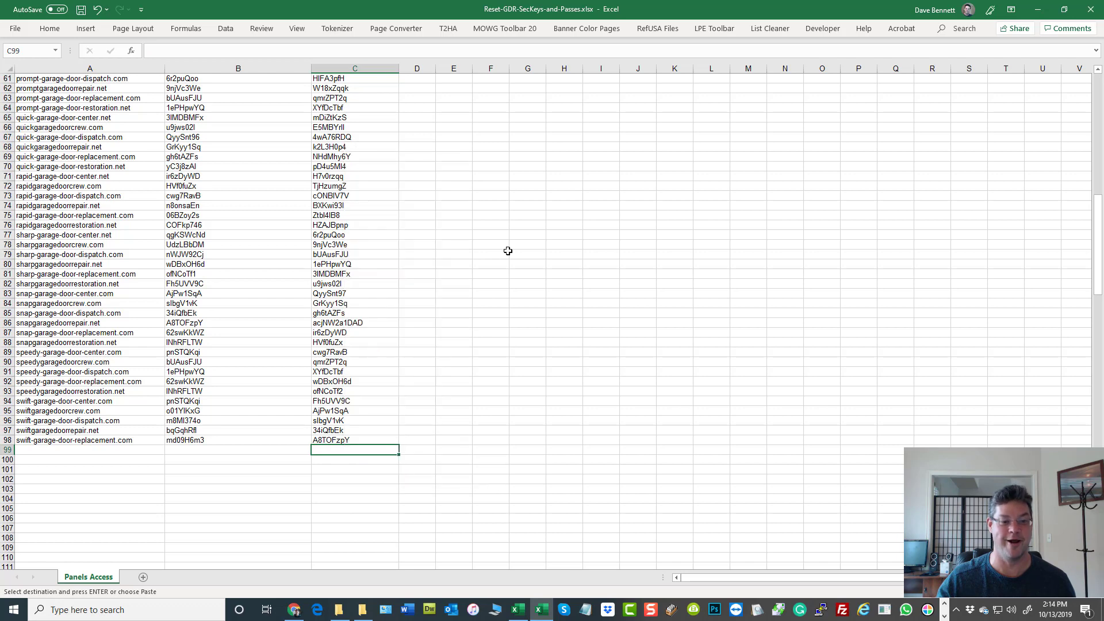
pyautogui.click(569, 245)
# Step: Replace every lowercase h with K in the admin passwords in B3:B98, using Match case
pyautogui.scroll(7, 569, 247)
pyautogui.scroll(13, 570, 247)
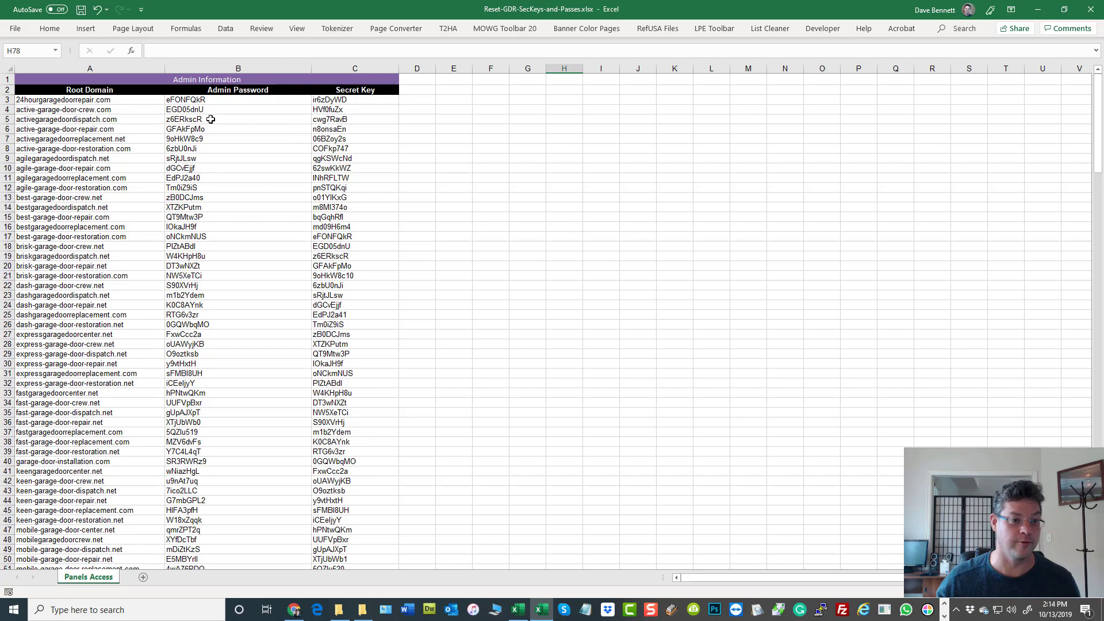
pyautogui.click(207, 99)
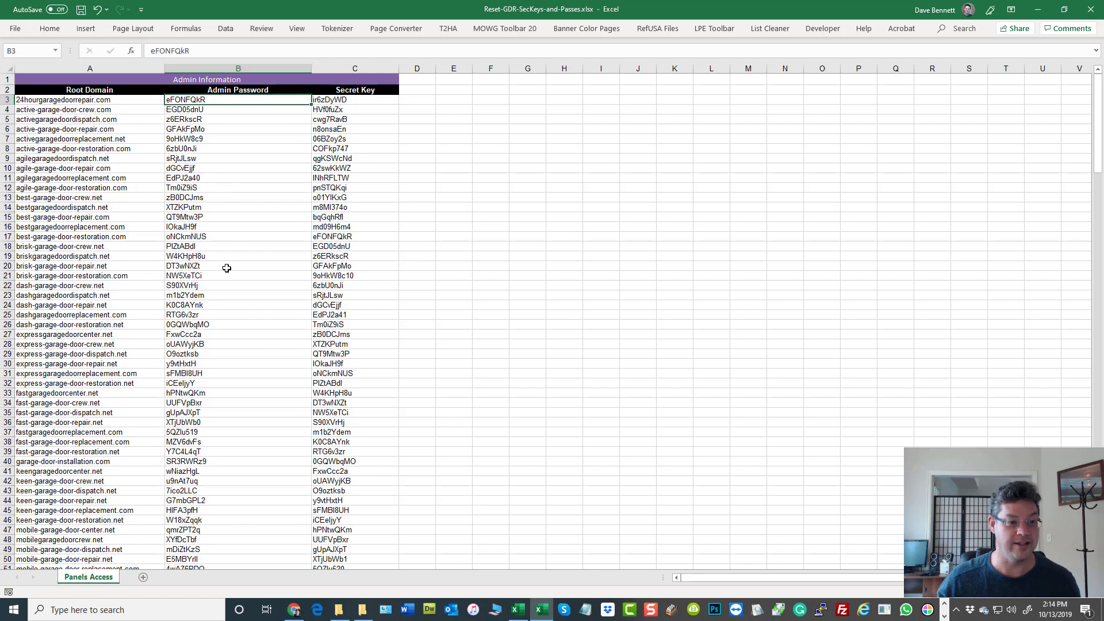
pyautogui.scroll(-20, 226, 266)
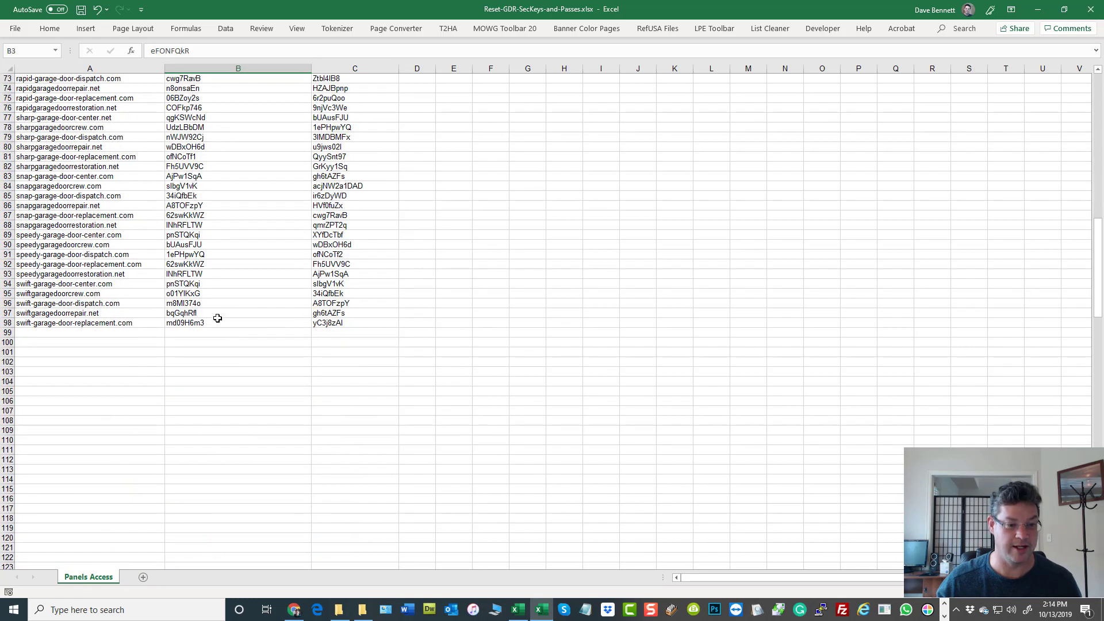
pyautogui.keyDown('shift'); pyautogui.click(217, 321); pyautogui.keyUp('shift')
pyautogui.hotkey('ctrl', 'h')
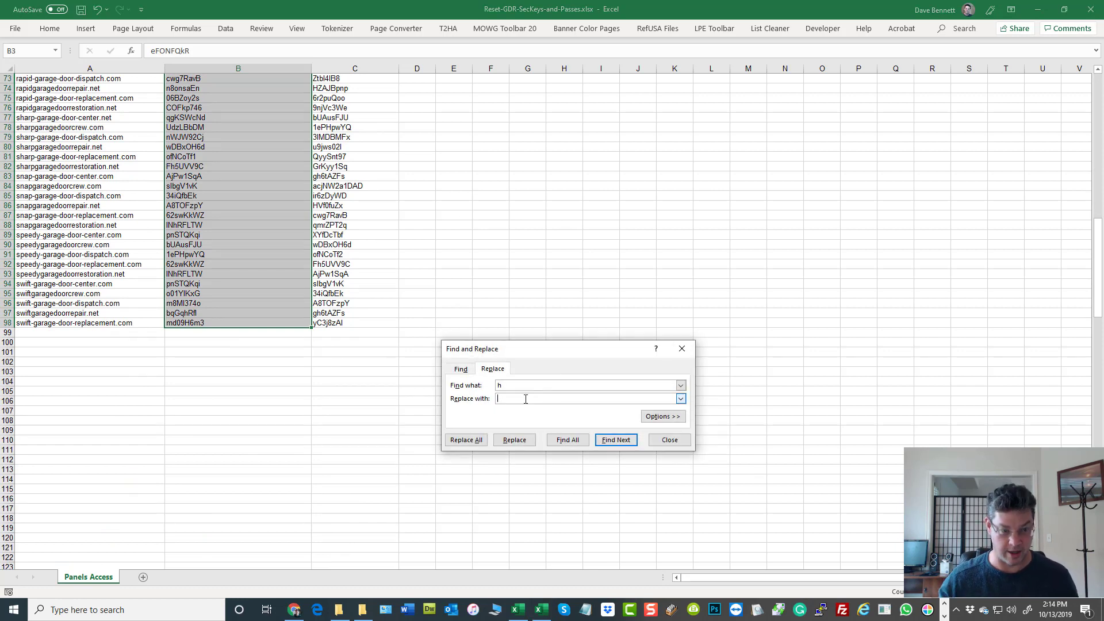
pyautogui.click(659, 418)
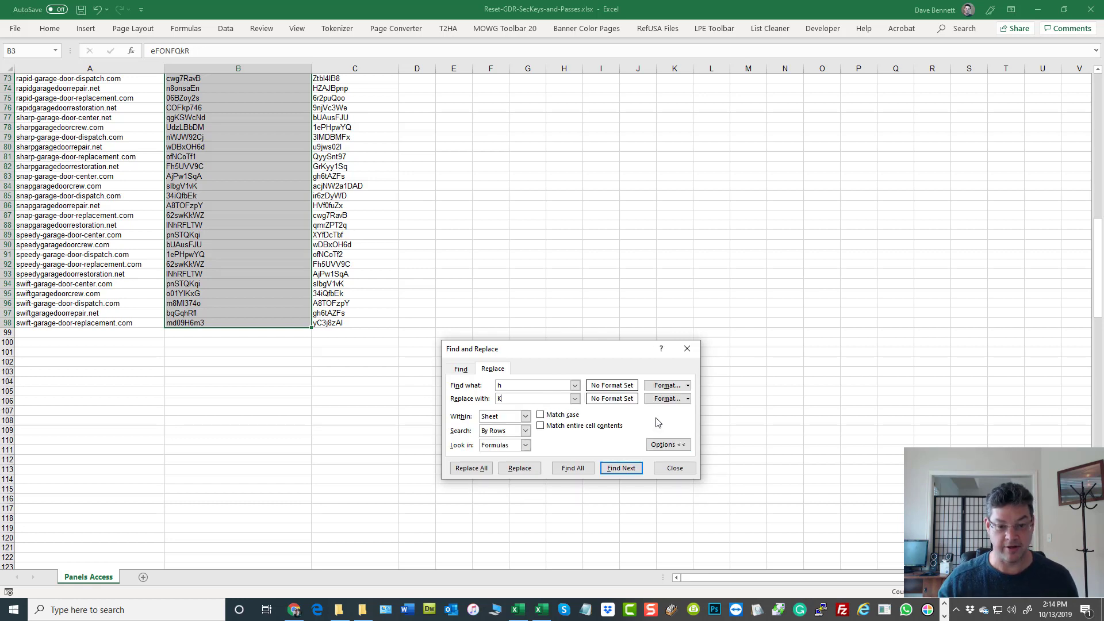
pyautogui.click(541, 415)
pyautogui.click(468, 468)
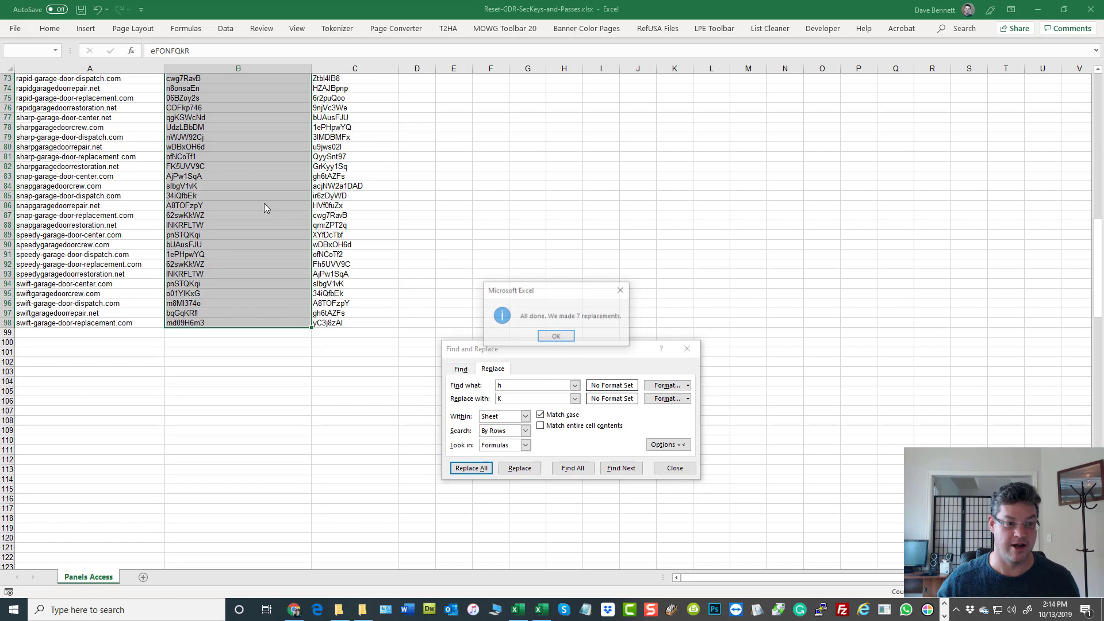
pyautogui.click(556, 337)
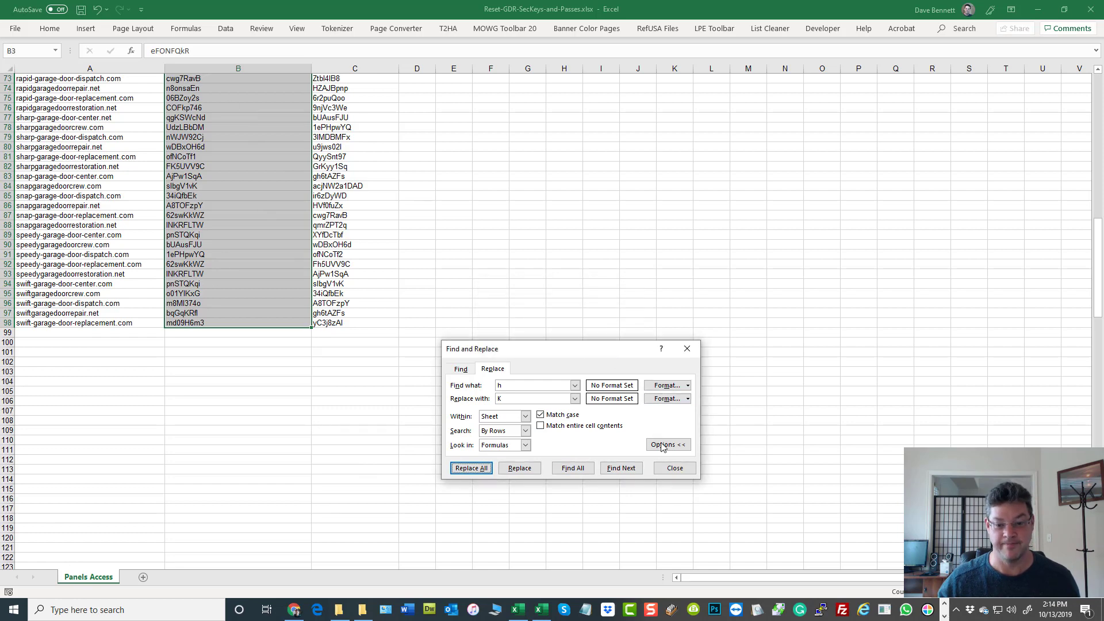
pyautogui.click(675, 468)
pyautogui.click(503, 234)
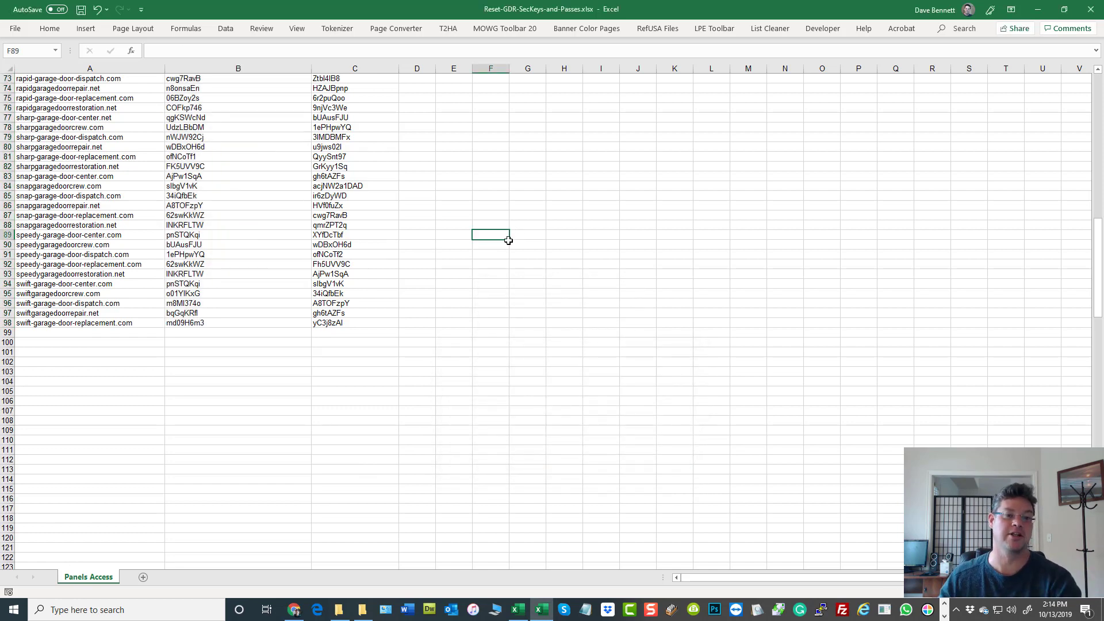
# Step: Save Reset-GDR-SecKeys-and-Passes.xlsx, and close both it and the FULL-SI-PROCESS workbook
pyautogui.scroll(17, 521, 248)
pyautogui.scroll(7, 520, 261)
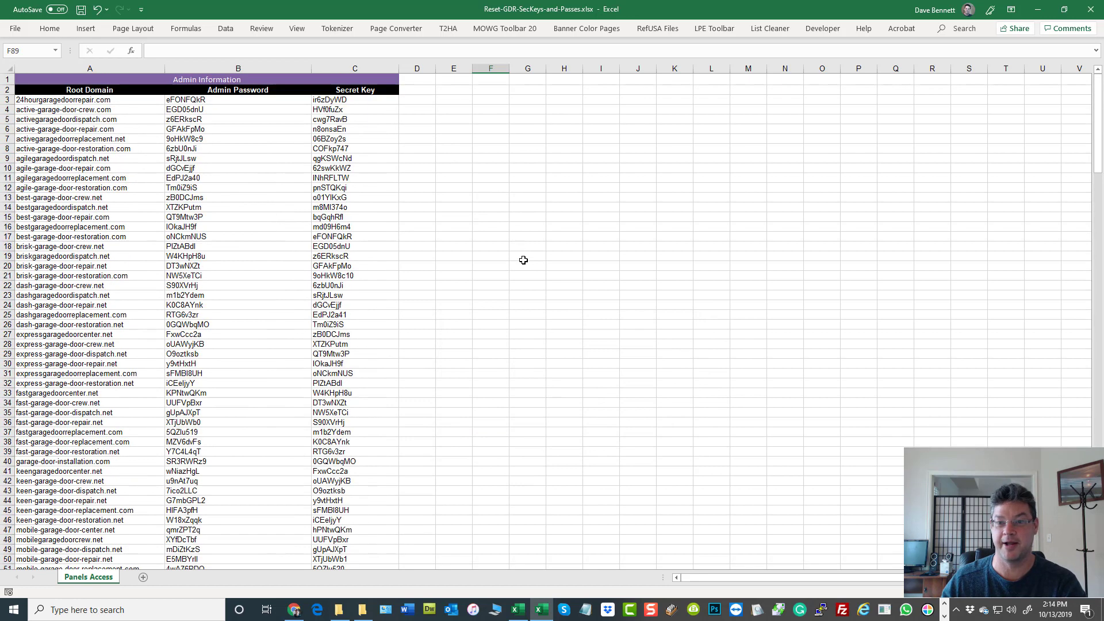
pyautogui.click(144, 130)
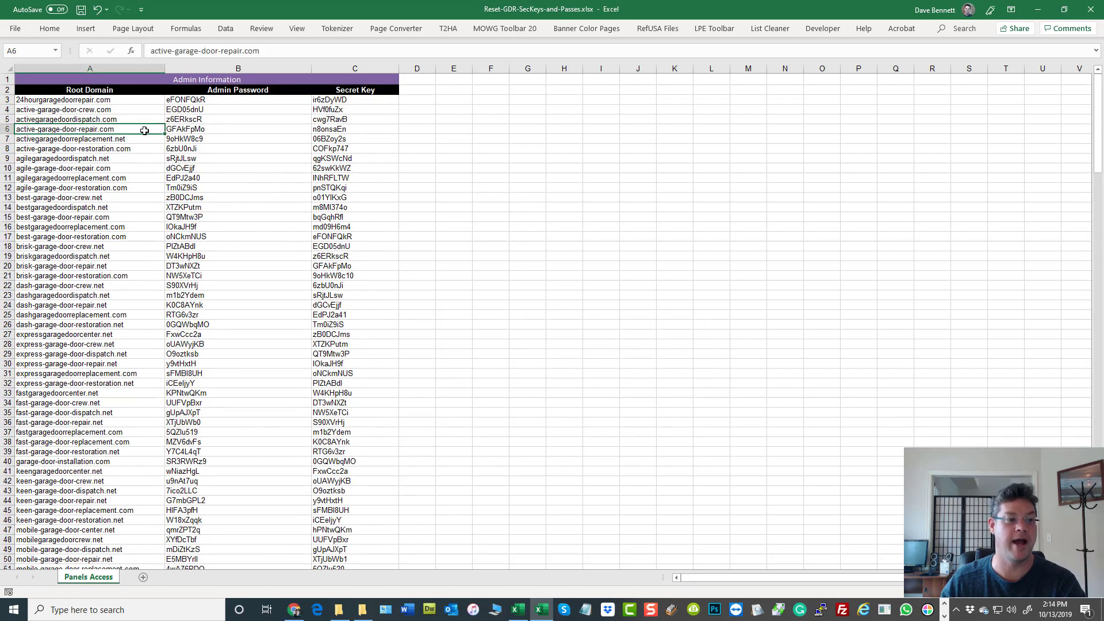
pyautogui.click(81, 10)
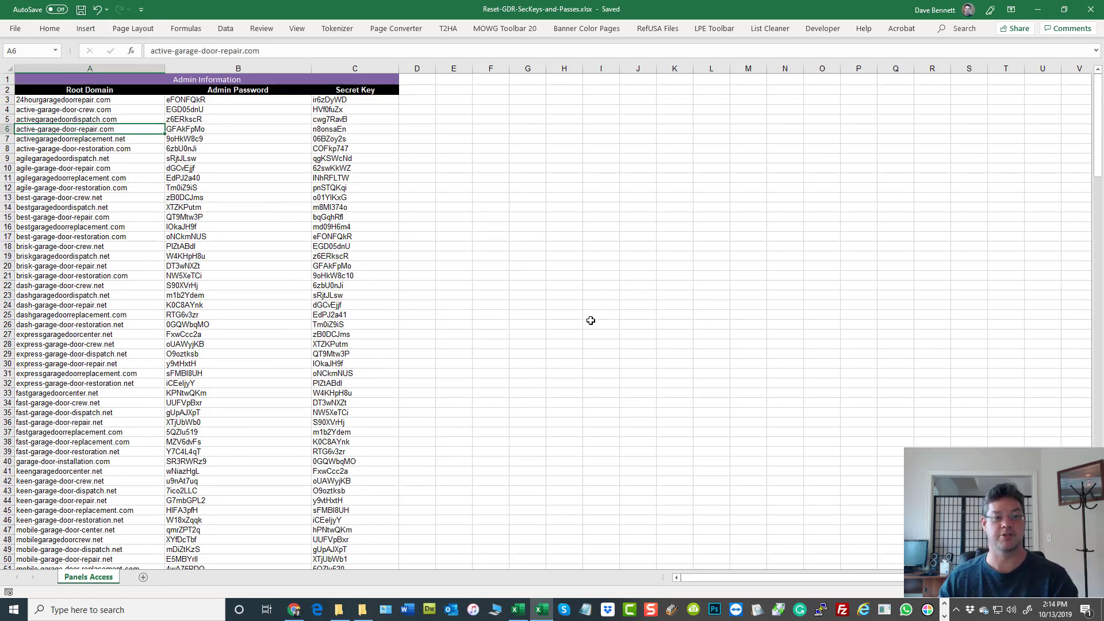
pyautogui.hotkey('alt', 'Tab')
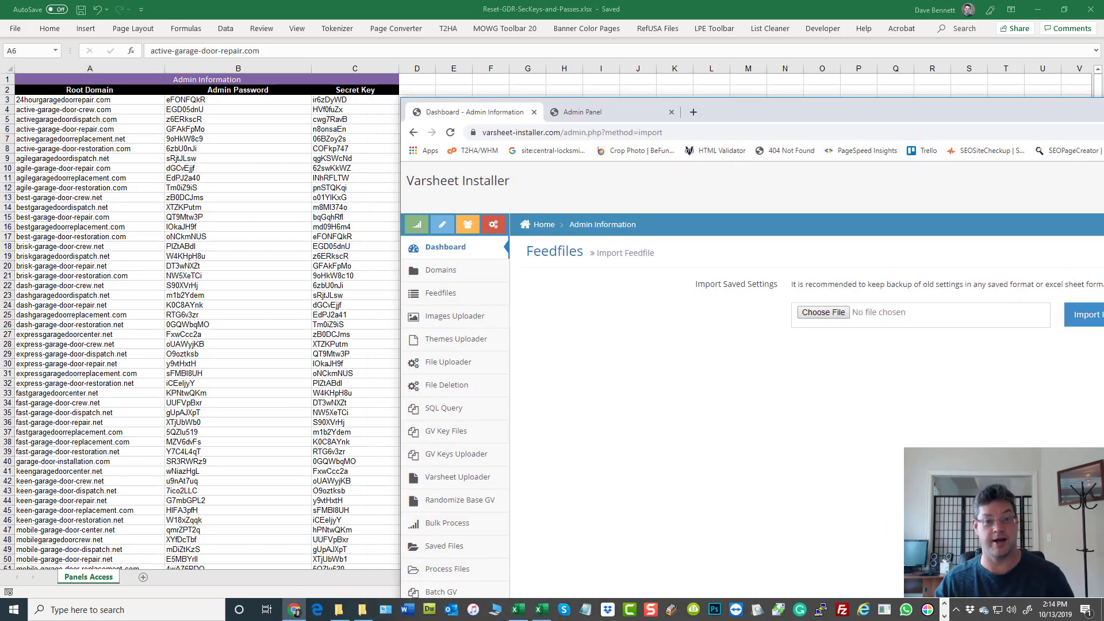
pyautogui.click(1091, 9)
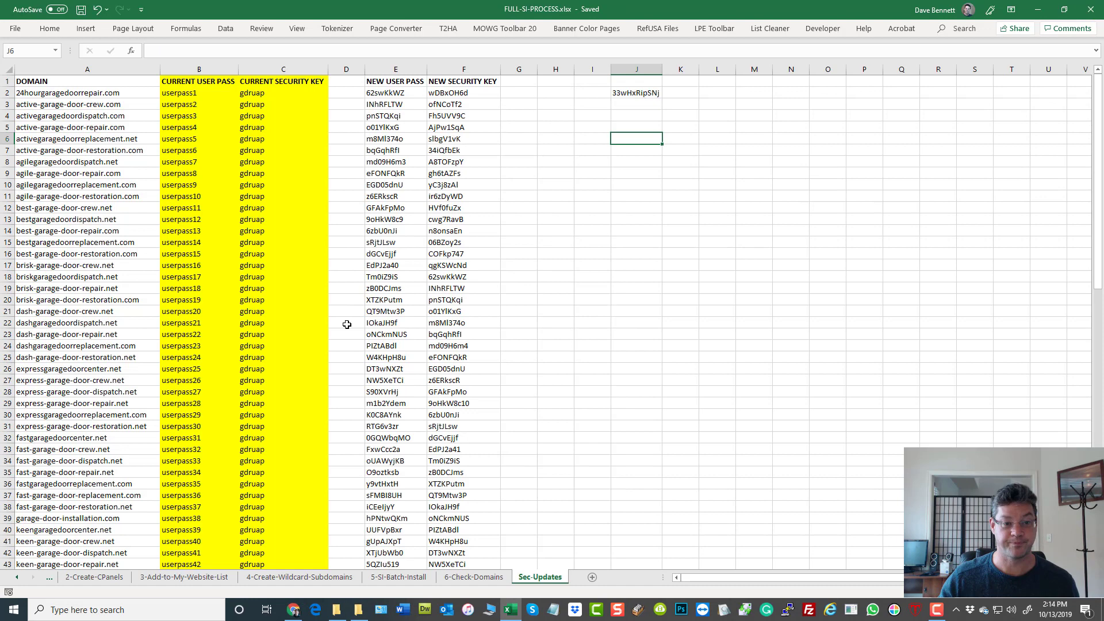
pyautogui.click(1093, 10)
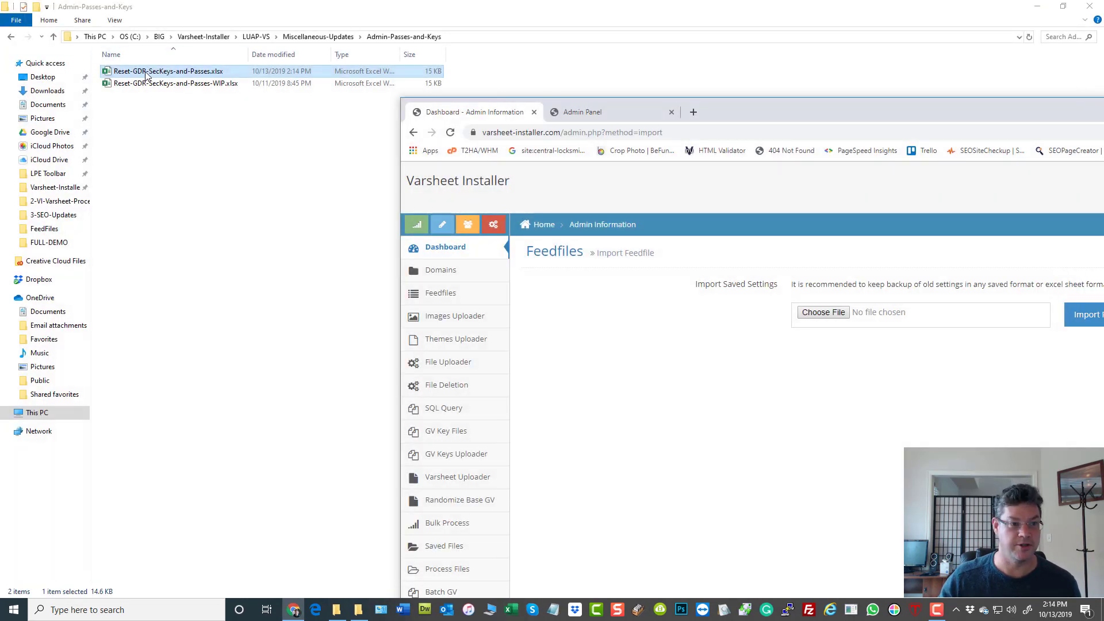
# Step: Attach Reset-GDR-SecKeys-and-Passes.xlsx from File Explorer to the Import Feedfile form and maximize the browser window
pyautogui.moveTo(144, 71); pyautogui.dragTo(838, 317)
pyautogui.moveTo(806, 108); pyautogui.dragTo(720, 144)
pyautogui.doubleClick(719, 123)
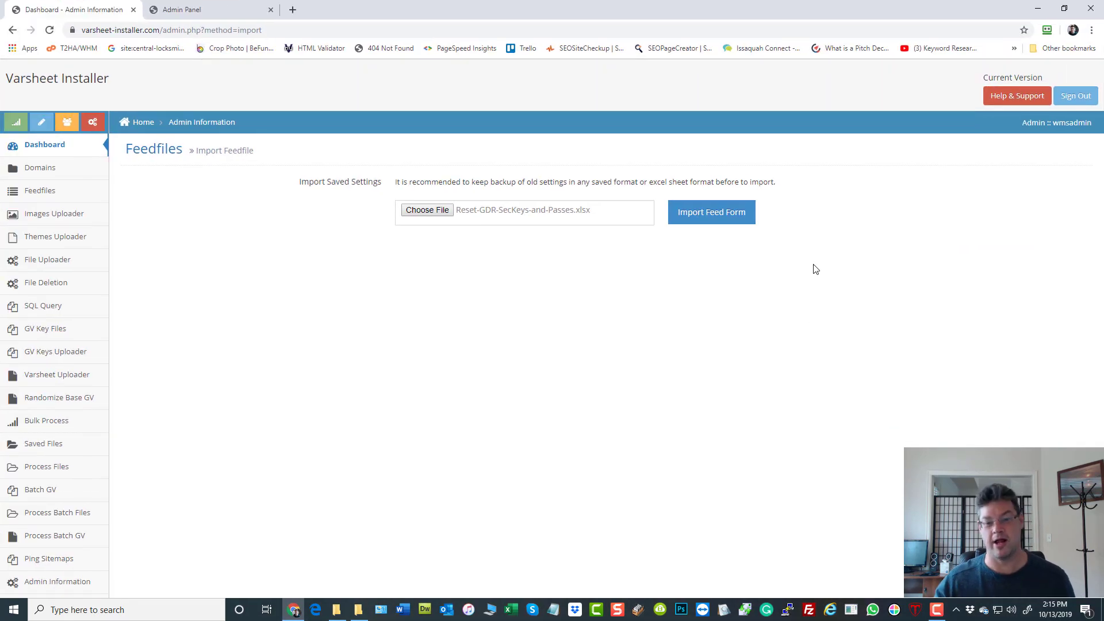
# Step: Open the browser's Network monitor in the developer tools and import the attached feed file
pyautogui.rightClick(555, 589)
pyautogui.click(587, 389)
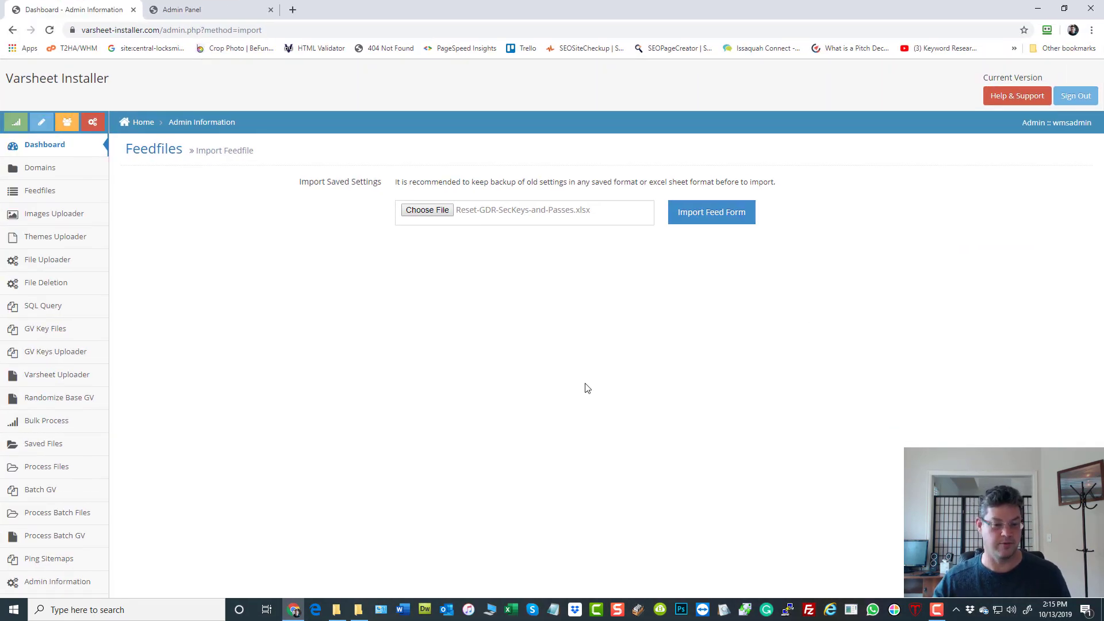
pyautogui.hotkey('ctrl', 'shift', 'i')
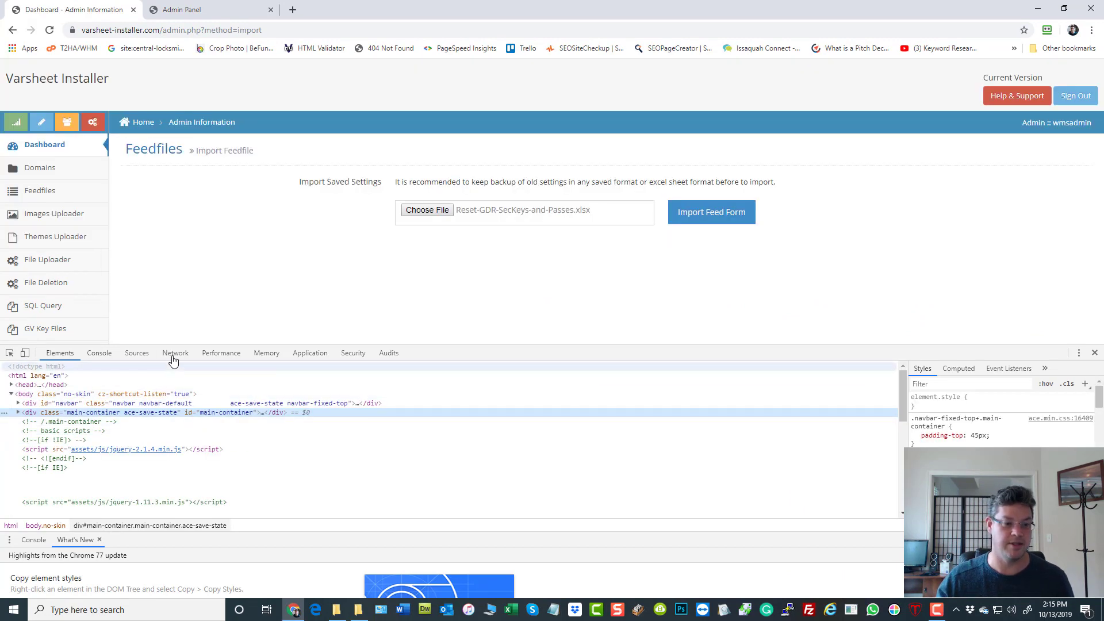
pyautogui.click(176, 352)
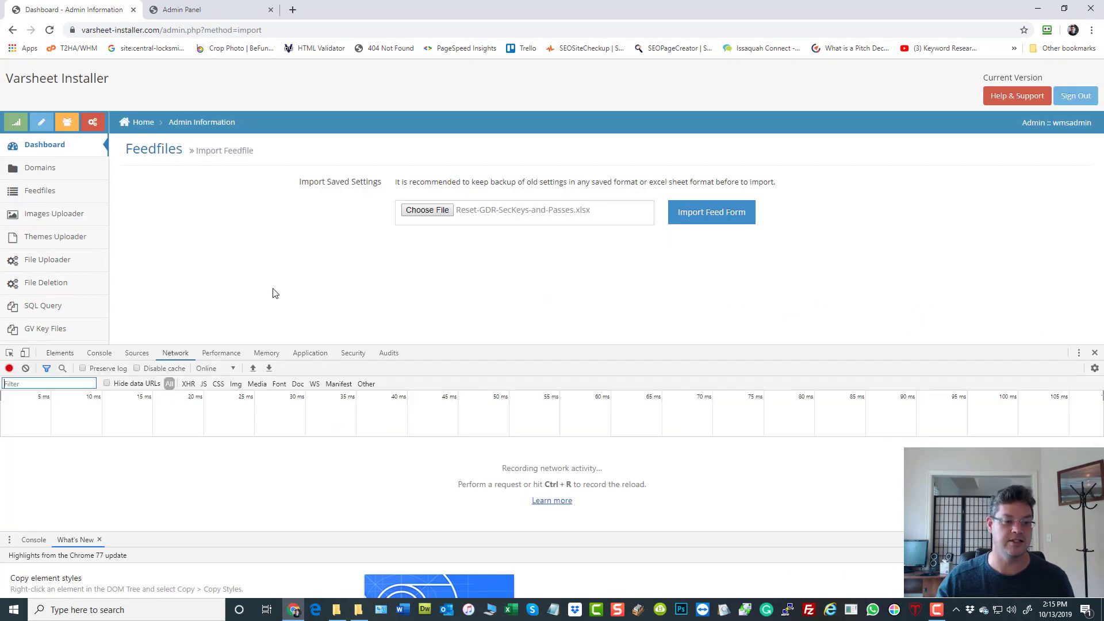
pyautogui.click(711, 218)
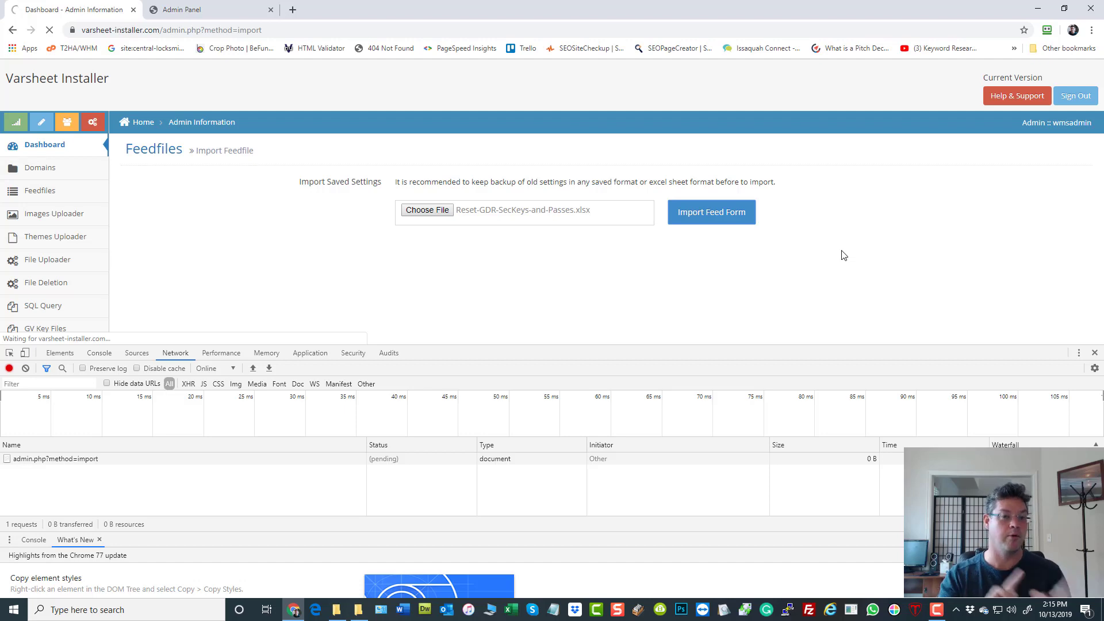
# Step: View the 24hourgaragedoorrepair.com admin login page and return to the Import Feedfile page to examine the import's network requests
pyautogui.click(184, 9)
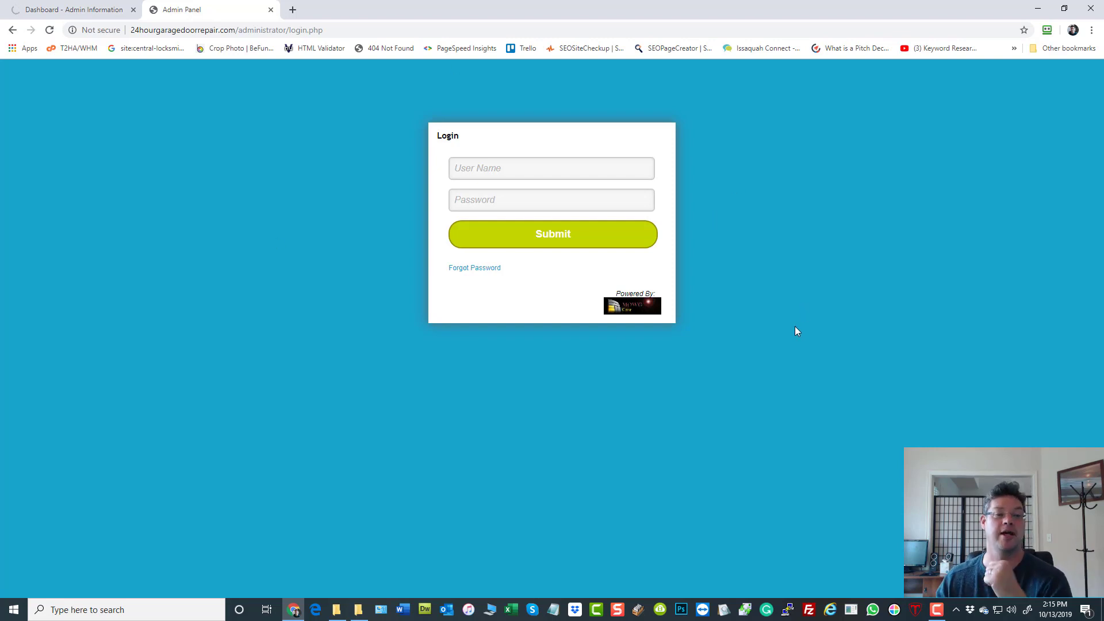
pyautogui.click(35, 13)
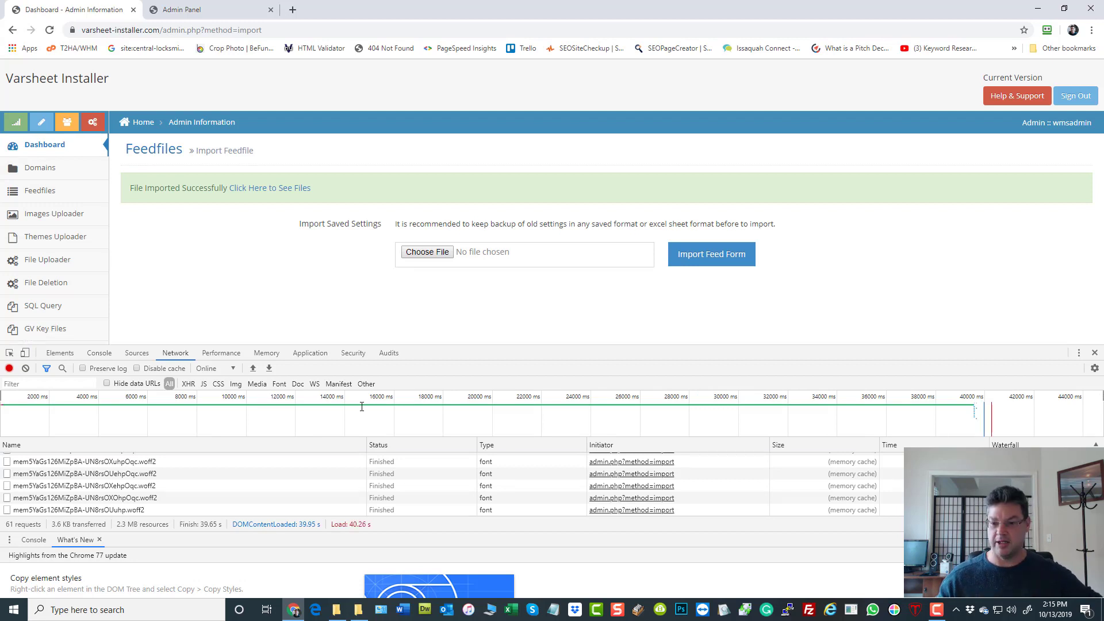
pyautogui.scroll(15, 183, 483)
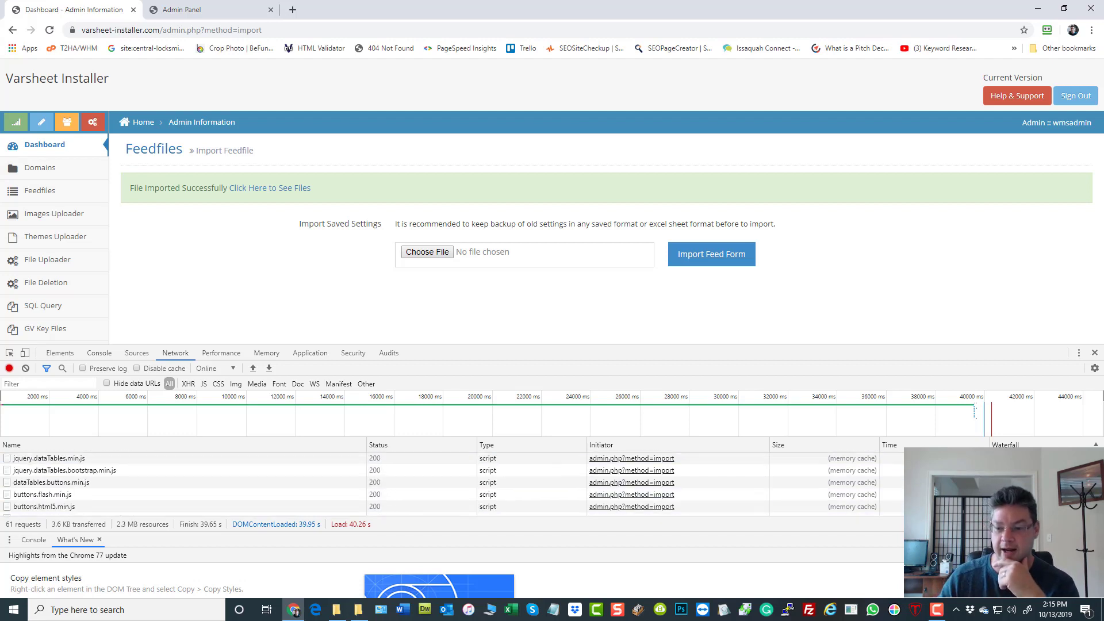